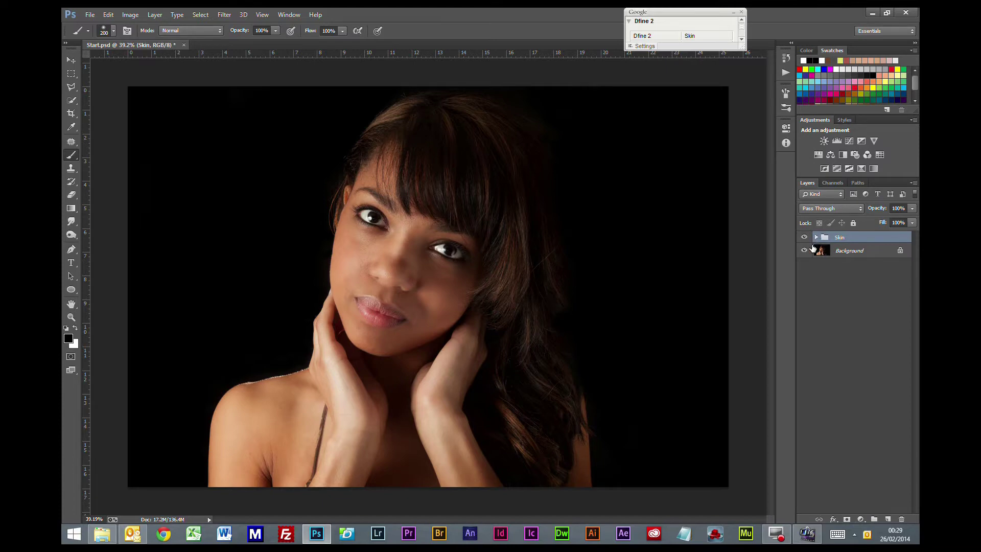
# - Stamp a merged copy onto Layer 1 and set the Clone Stamp to Lighten at 10% opacity
pyautogui.scroll(2, 415, 271)
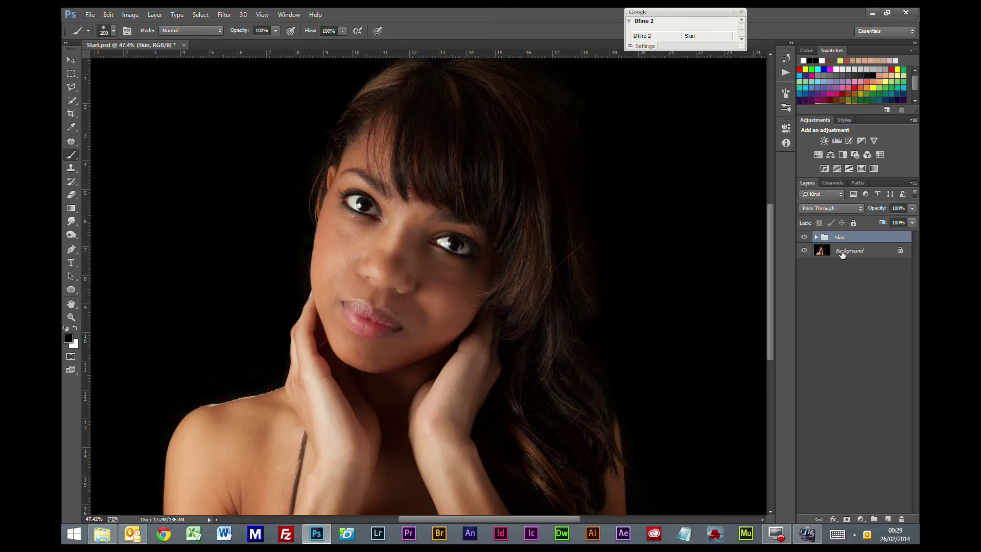
pyautogui.hotkey('ctrl', 'shift', 'alt', 'e')
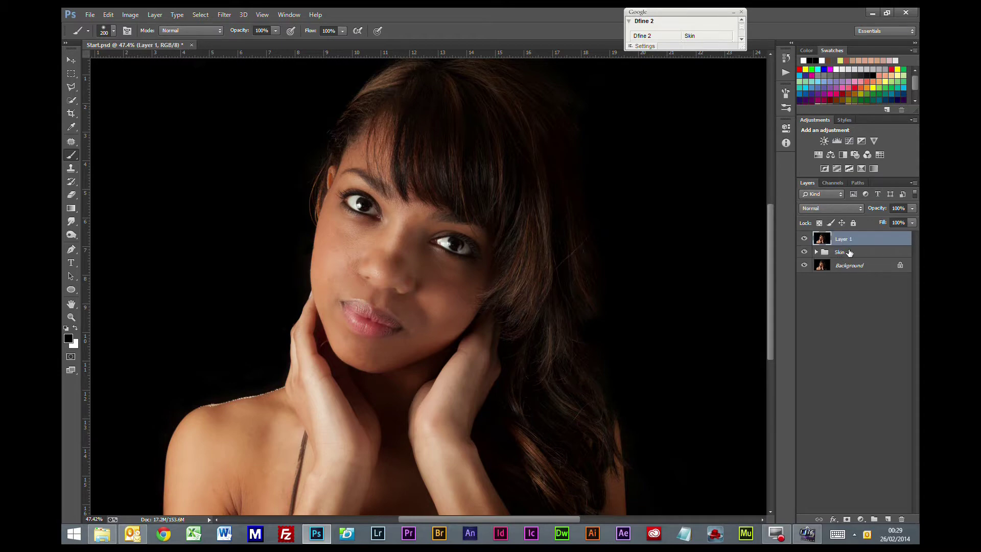
pyautogui.click(70, 169)
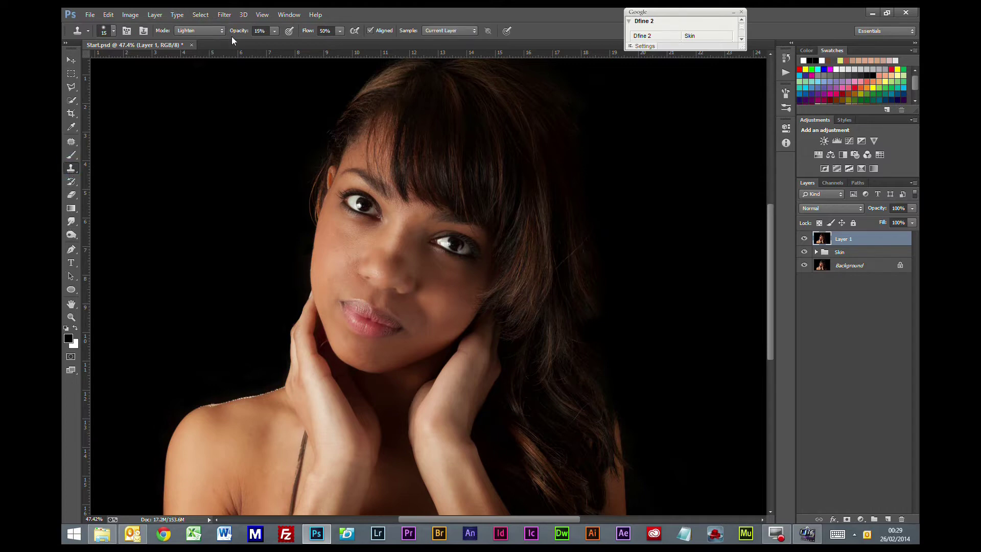
pyautogui.click(275, 31)
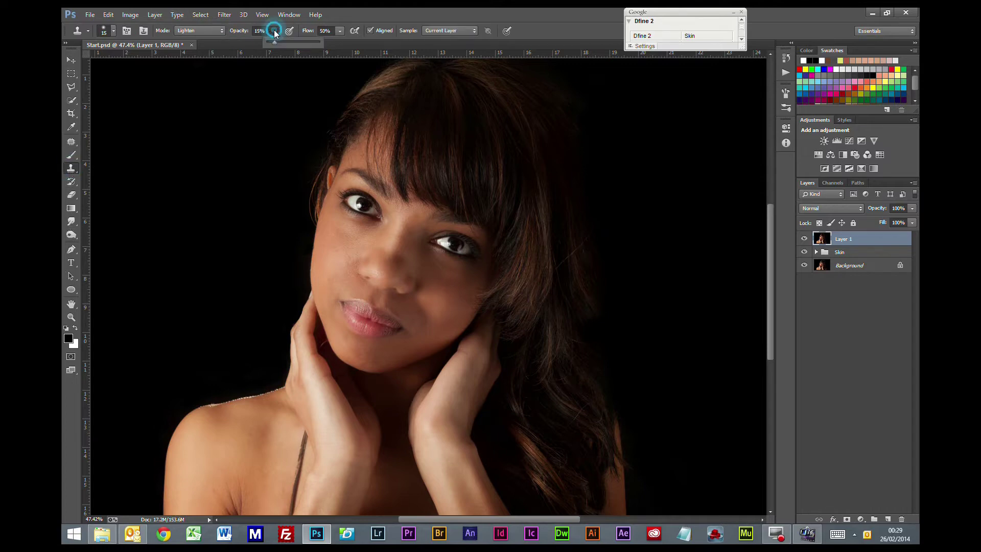
pyautogui.moveTo(274, 42); pyautogui.dragTo(272, 45)
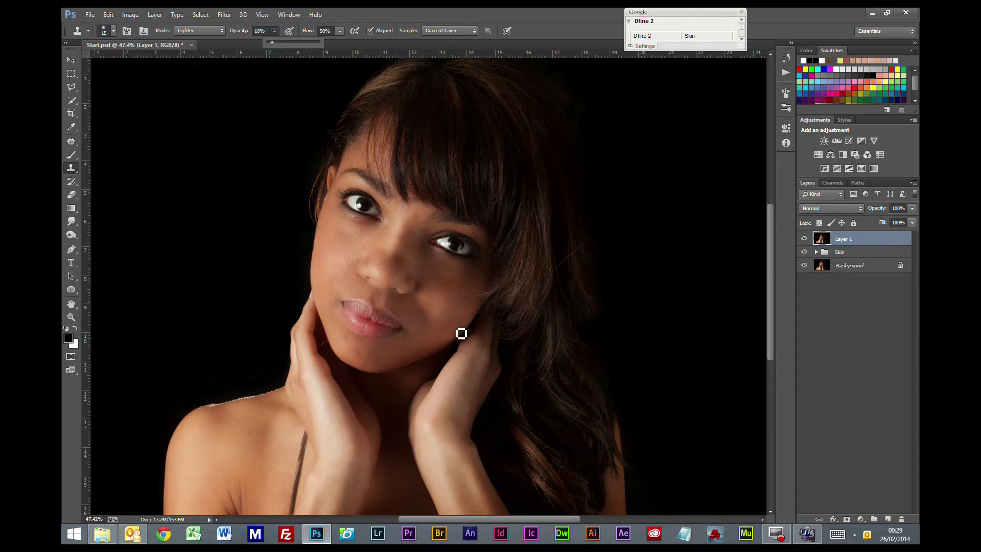
pyautogui.scroll(5, 460, 332)
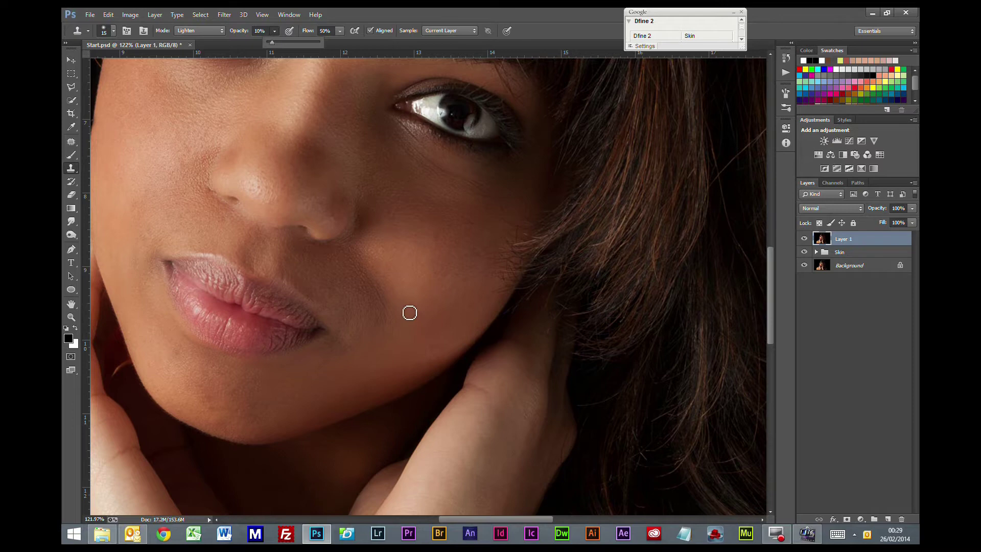
# - Sample clean cheek skin and clone it at size 40 over the cheek below the nose
pyautogui.keyDown('alt'); pyautogui.click(392, 269); pyautogui.keyUp('alt')
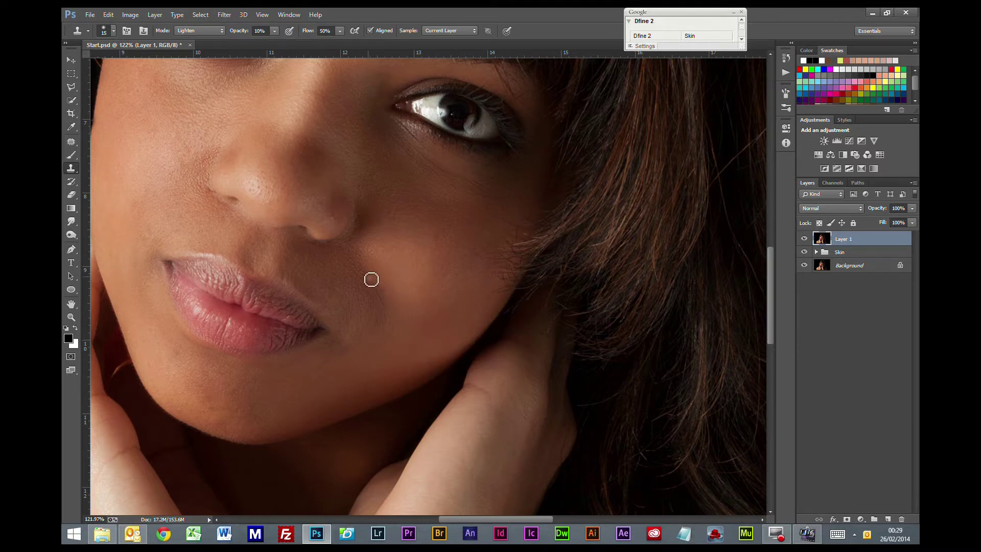
pyautogui.press(']')
pyautogui.press(']')
pyautogui.press(']')
pyautogui.moveTo(361, 270)
pyautogui.mouseDown()
pyautogui.moveTo(369, 299)
pyautogui.moveTo(356, 277)
pyautogui.mouseUp()
pyautogui.moveTo(350, 329)
pyautogui.mouseDown()
pyautogui.moveTo(393, 315)
pyautogui.moveTo(366, 265)
pyautogui.moveTo(385, 307)
pyautogui.moveTo(373, 288)
pyautogui.moveTo(346, 324)
pyautogui.mouseUp()
pyautogui.click(371, 289)
# - Clone smooth skin over the lip corner, the cheek below it, and near the eye
pyautogui.click(353, 360)
pyautogui.click(351, 362)
pyautogui.moveTo(339, 335); pyautogui.dragTo(334, 336)
pyautogui.click(335, 337)
pyautogui.click(337, 342)
pyautogui.click(336, 343)
pyautogui.click(490, 341)
# - Switch the Clone Stamp to Darken and darken the light spots beside the nostril
pyautogui.click(212, 32)
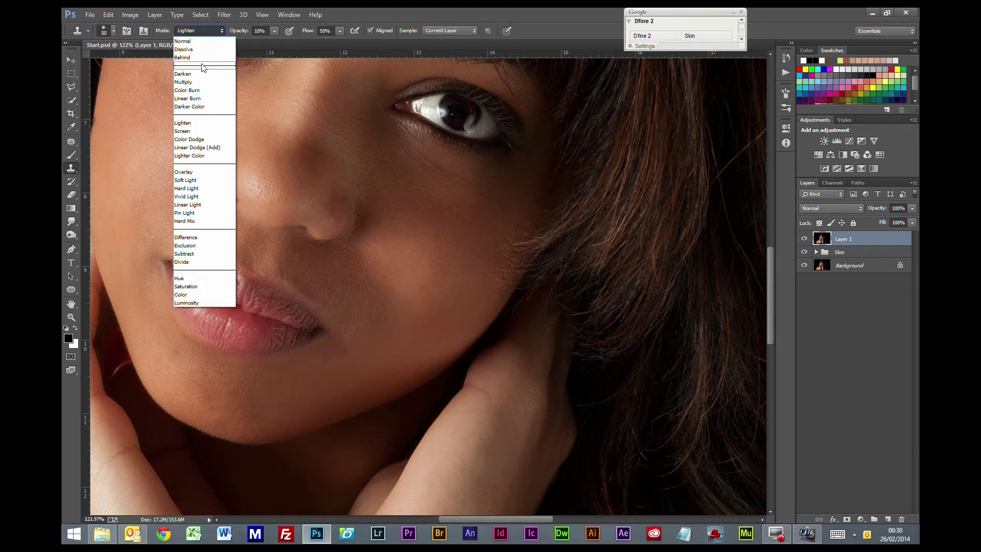
pyautogui.click(182, 41)
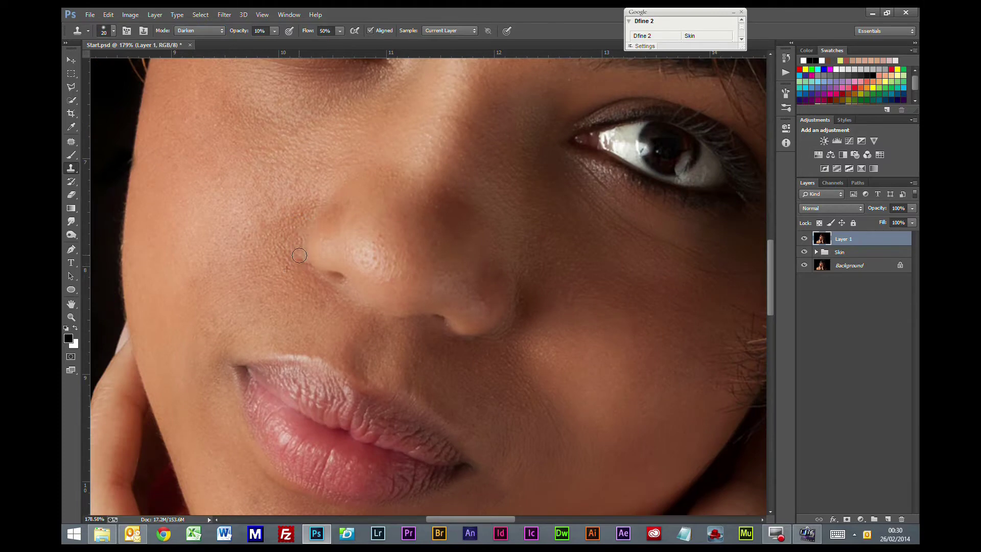
pyautogui.moveTo(343, 290); pyautogui.dragTo(347, 297)
pyautogui.keyDown('alt'); pyautogui.click(525, 319); pyautogui.keyUp('alt')
pyautogui.moveTo(526, 293); pyautogui.dragTo(509, 314)
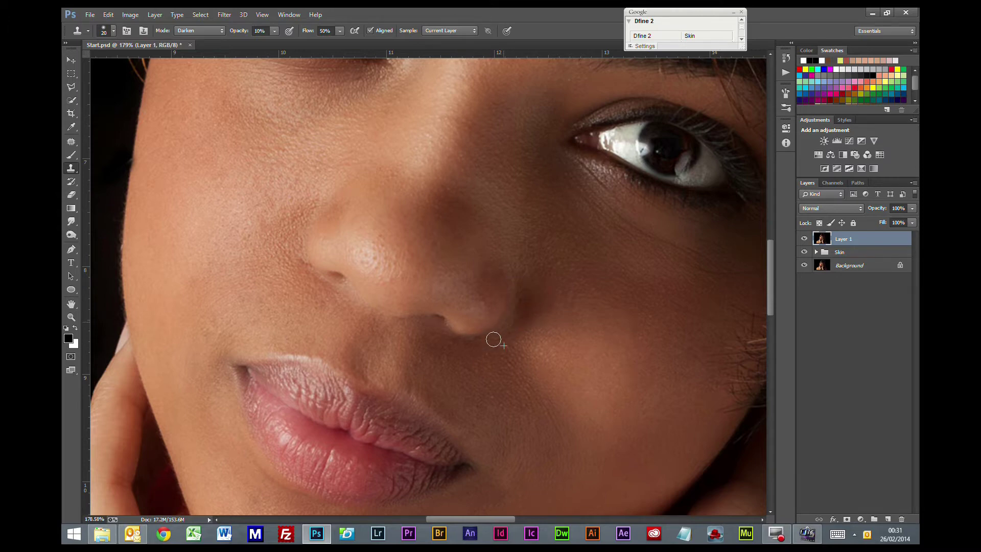
# - Return the Clone Stamp to Lighten and lighten the dark spots along the nose crease
pyautogui.click(188, 31)
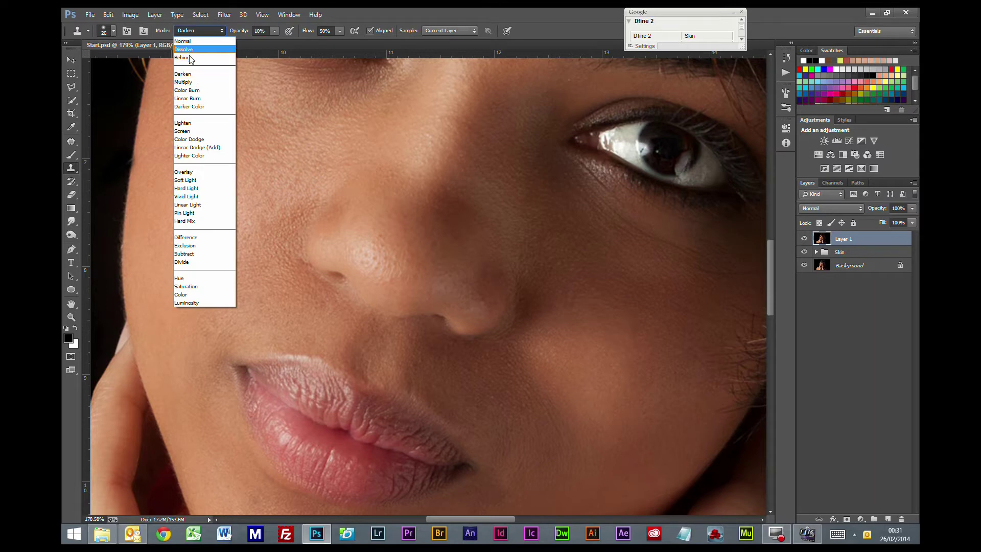
pyautogui.click(183, 123)
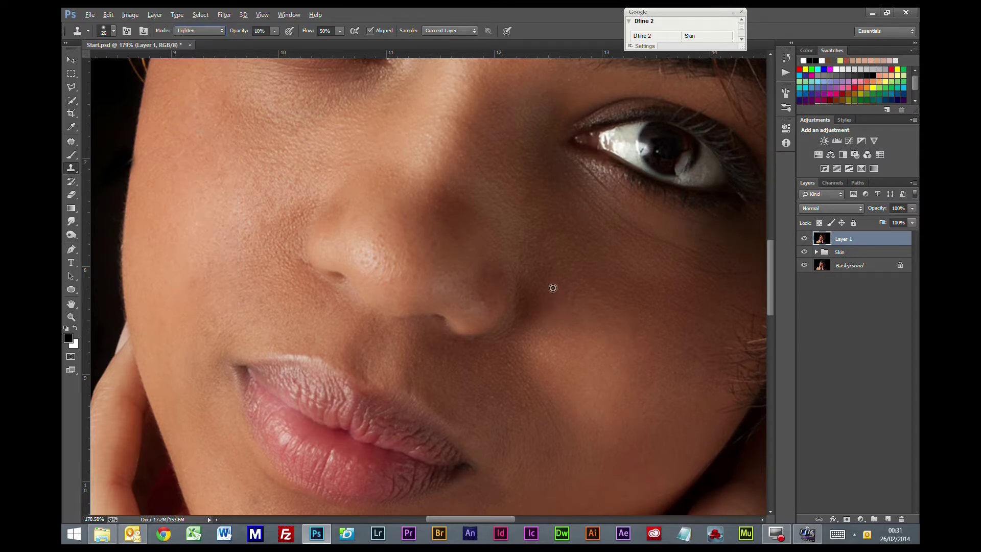
pyautogui.keyDown('alt'); pyautogui.click(552, 276); pyautogui.keyUp('alt')
pyautogui.click(530, 293)
pyautogui.moveTo(525, 310)
pyautogui.mouseDown()
pyautogui.moveTo(526, 300)
pyautogui.moveTo(521, 333)
pyautogui.moveTo(530, 293)
pyautogui.moveTo(532, 318)
pyautogui.moveTo(520, 318)
pyautogui.moveTo(526, 300)
pyautogui.moveTo(536, 308)
pyautogui.mouseUp()
# - Toggle Layer 1's visibility to compare the retouch, then deselect it
pyautogui.scroll(-3, 561, 346)
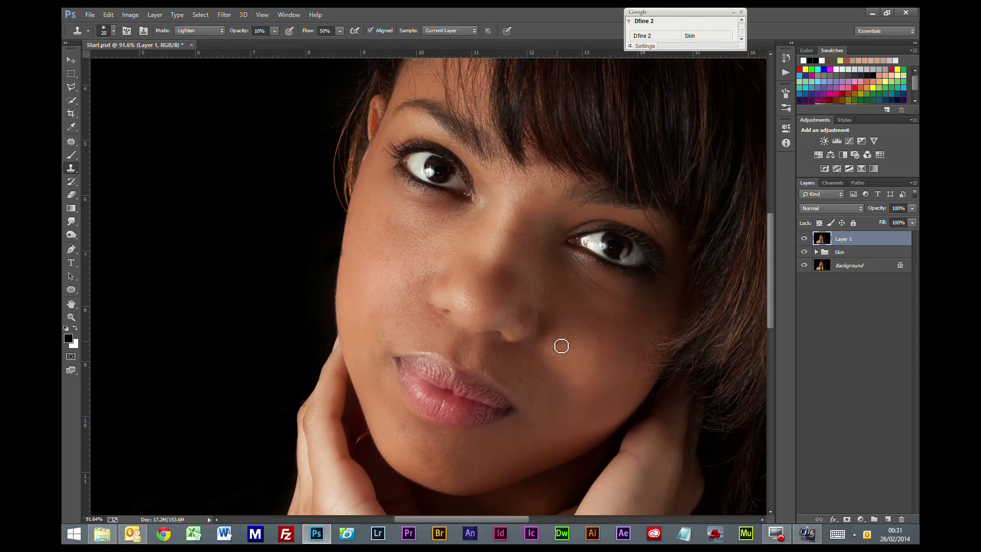
pyautogui.scroll(-3, 561, 346)
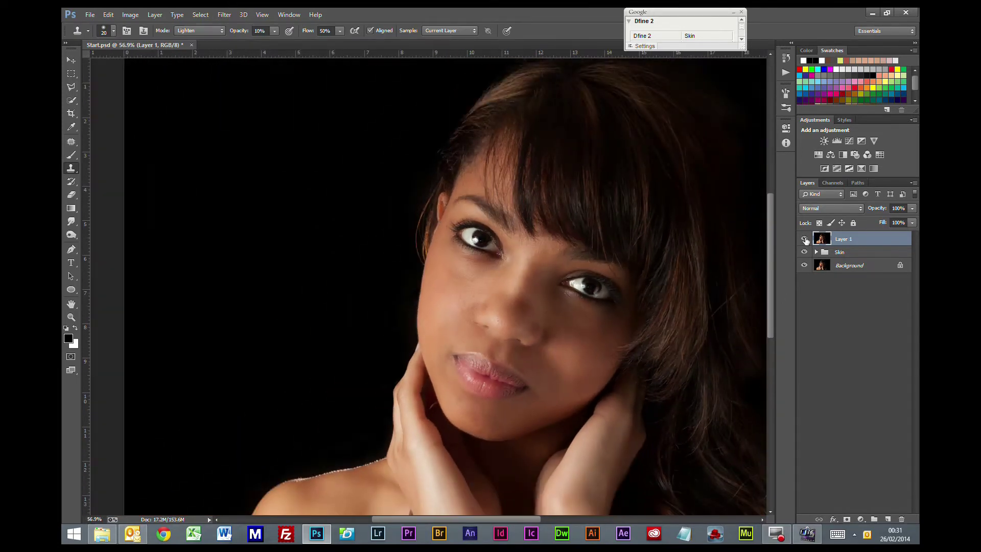
pyautogui.click(805, 239)
pyautogui.click(805, 239)
pyautogui.click(805, 239)
pyautogui.click(805, 239)
pyautogui.click(805, 239)
pyautogui.click(869, 325)
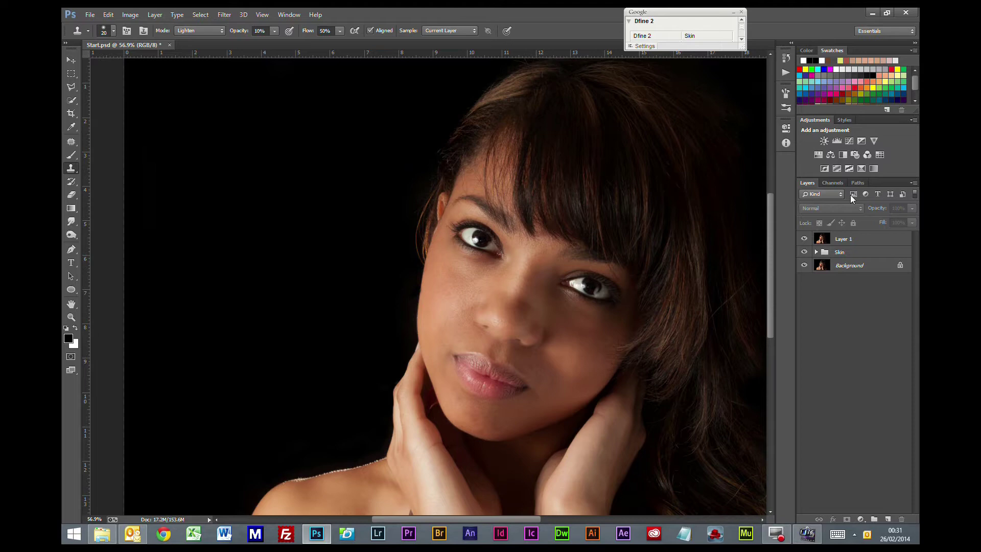
# - Add a Levels layer with midtones raised to 1.35 and invert its mask to black
pyautogui.click(837, 142)
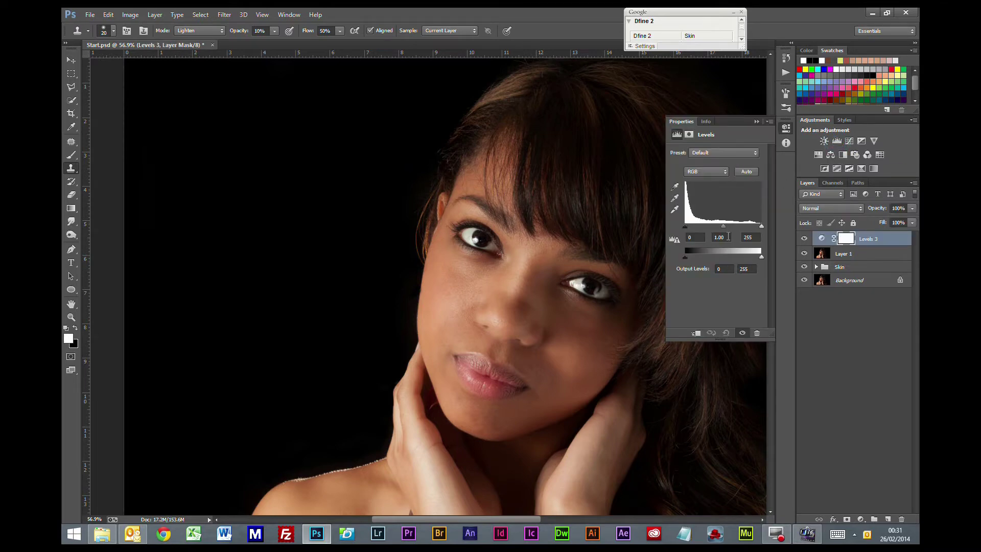
pyautogui.moveTo(725, 226); pyautogui.dragTo(718, 227)
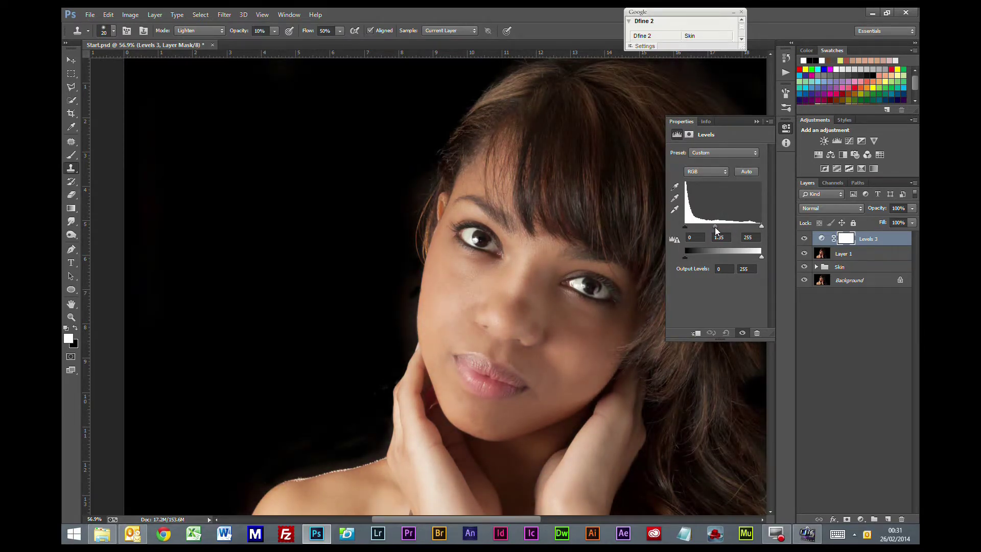
pyautogui.click(757, 122)
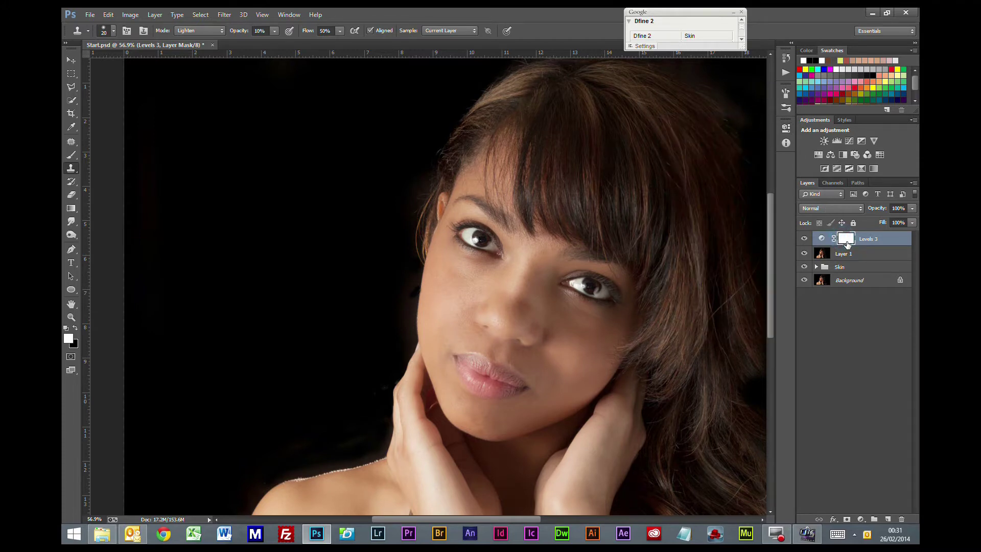
pyautogui.hotkey('ctrl', 'i')
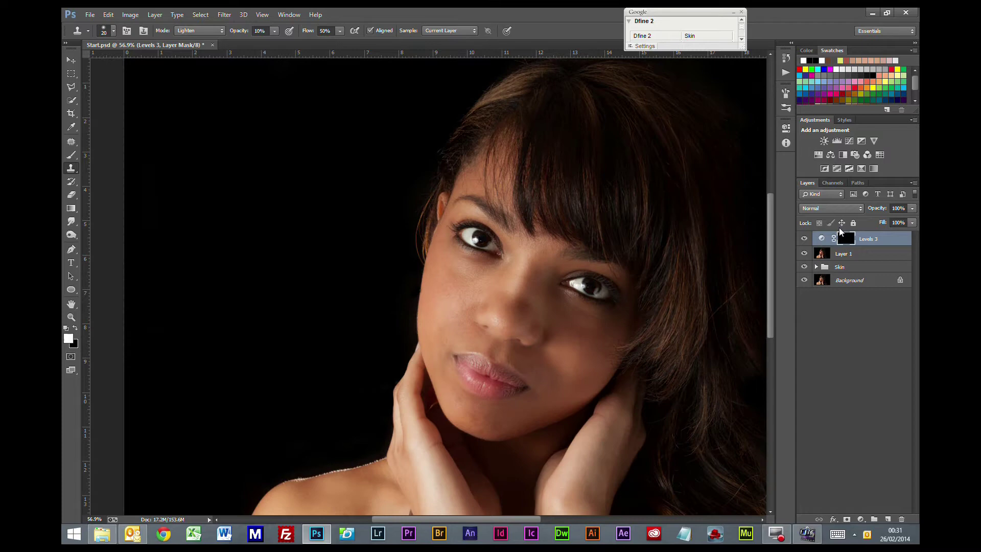
pyautogui.moveTo(646, 263); pyautogui.dragTo(548, 291)
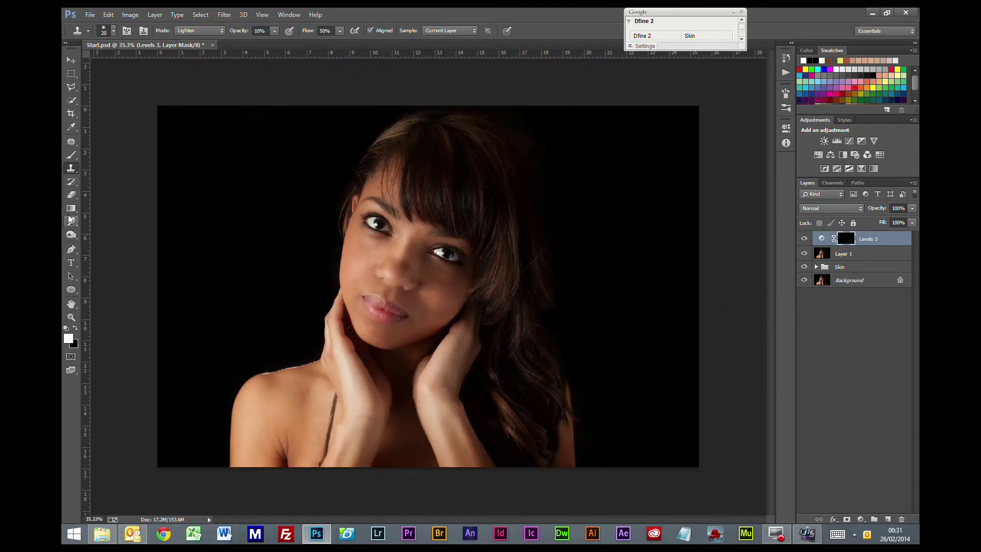
# - Paint white at 200 px on the Levels 3 mask over forehead, cheek, chin, hairline, bangs, shoulder and chest
pyautogui.click(71, 154)
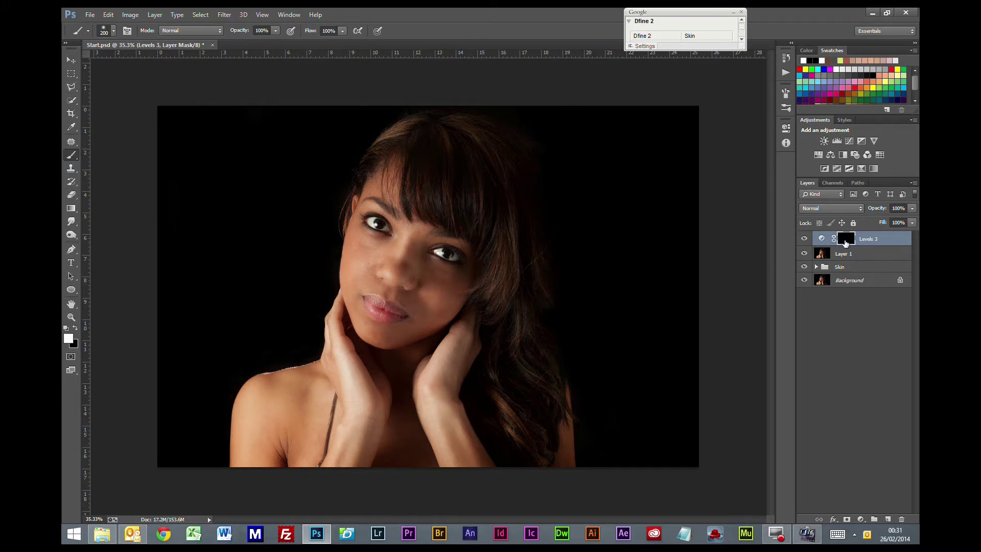
pyautogui.click(846, 241)
pyautogui.click(383, 176)
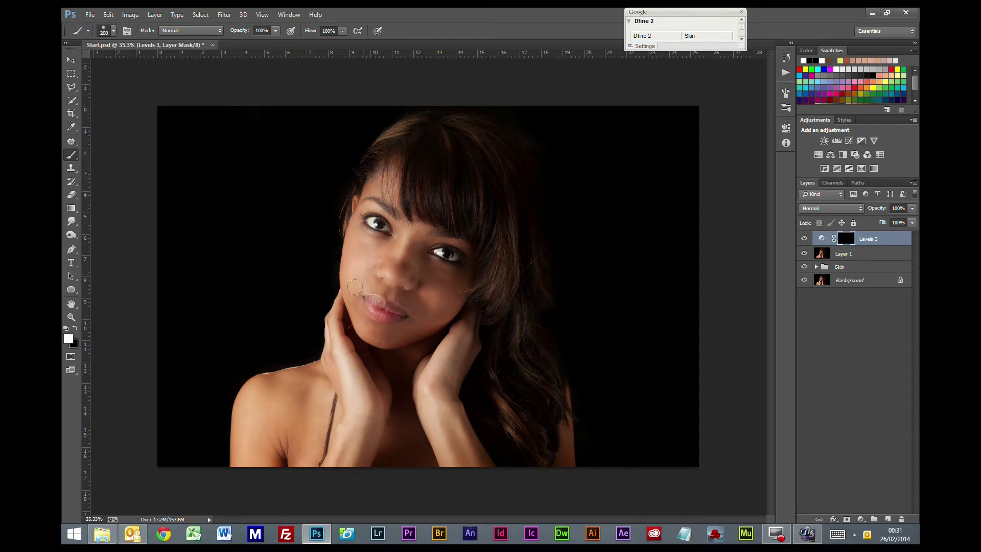
pyautogui.moveTo(352, 284)
pyautogui.mouseDown()
pyautogui.moveTo(356, 316)
pyautogui.moveTo(390, 259)
pyautogui.moveTo(386, 237)
pyautogui.moveTo(403, 234)
pyautogui.moveTo(437, 246)
pyautogui.moveTo(451, 272)
pyautogui.moveTo(434, 306)
pyautogui.moveTo(429, 287)
pyautogui.moveTo(414, 292)
pyautogui.moveTo(388, 260)
pyautogui.moveTo(370, 271)
pyautogui.moveTo(406, 298)
pyautogui.moveTo(415, 316)
pyautogui.moveTo(402, 321)
pyautogui.moveTo(426, 312)
pyautogui.moveTo(369, 325)
pyautogui.mouseUp()
pyautogui.moveTo(444, 303)
pyautogui.mouseDown()
pyautogui.moveTo(374, 338)
pyautogui.moveTo(354, 308)
pyautogui.mouseUp()
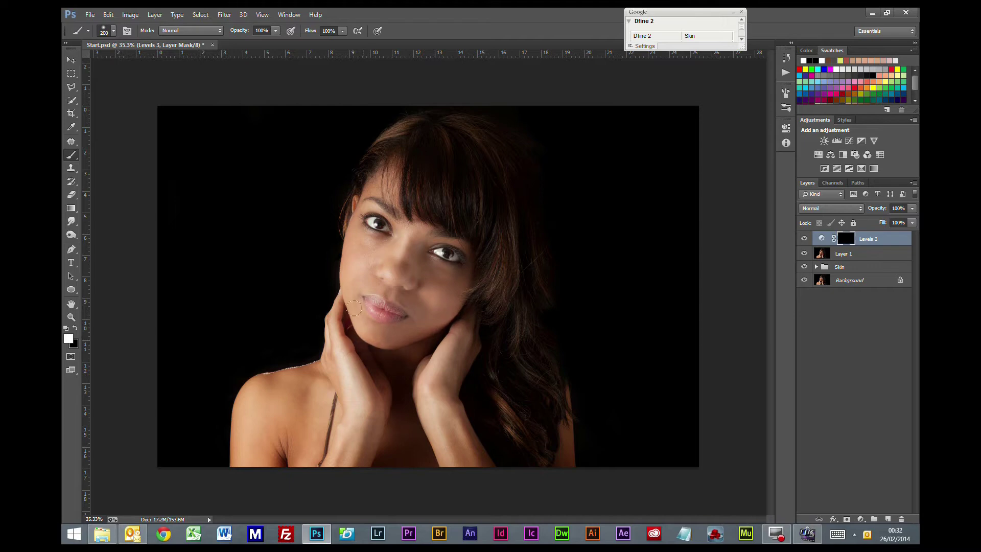
pyautogui.moveTo(359, 206); pyautogui.dragTo(364, 191)
pyautogui.moveTo(377, 203); pyautogui.dragTo(401, 220)
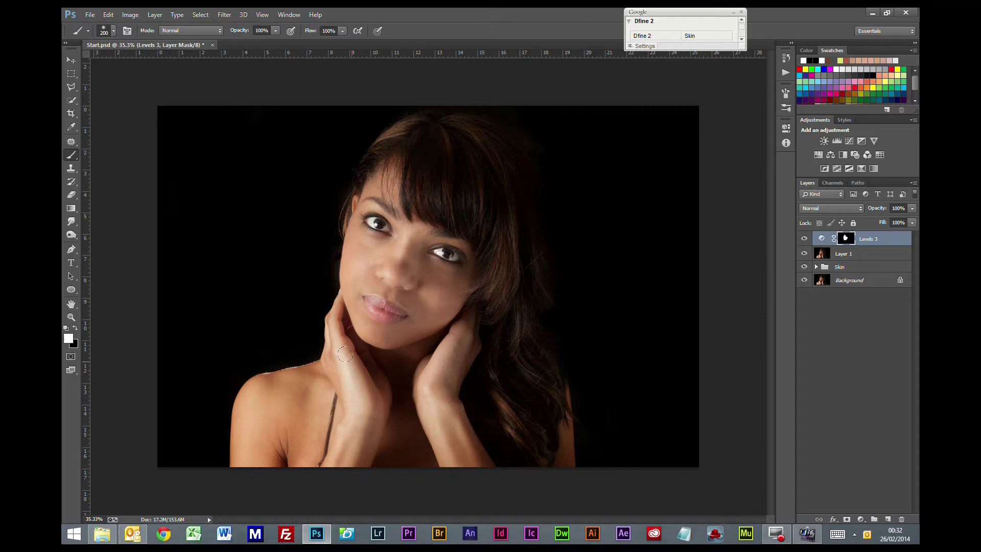
pyautogui.moveTo(260, 403)
pyautogui.mouseDown()
pyautogui.moveTo(241, 460)
pyautogui.moveTo(281, 379)
pyautogui.moveTo(309, 370)
pyautogui.moveTo(286, 409)
pyautogui.moveTo(294, 440)
pyautogui.moveTo(300, 434)
pyautogui.mouseUp()
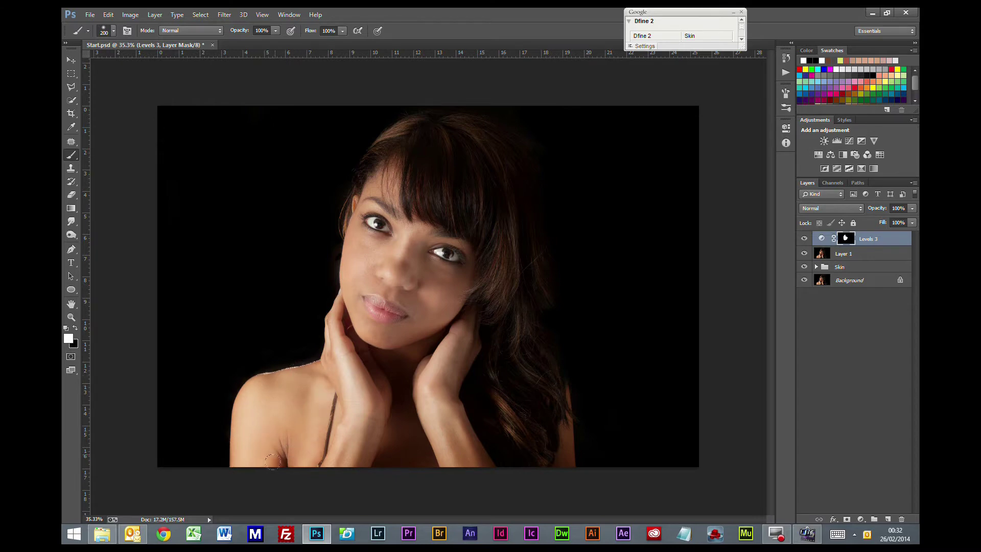
pyautogui.moveTo(319, 465); pyautogui.dragTo(320, 412)
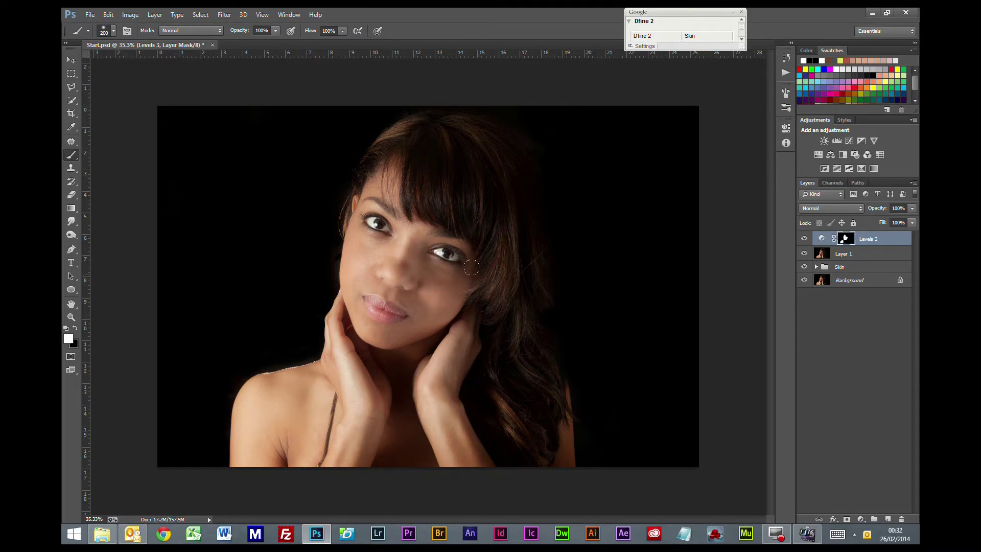
pyautogui.click(460, 256)
# - Lower the Levels 3 opacity to about 64% and toggle it to compare
pyautogui.click(913, 209)
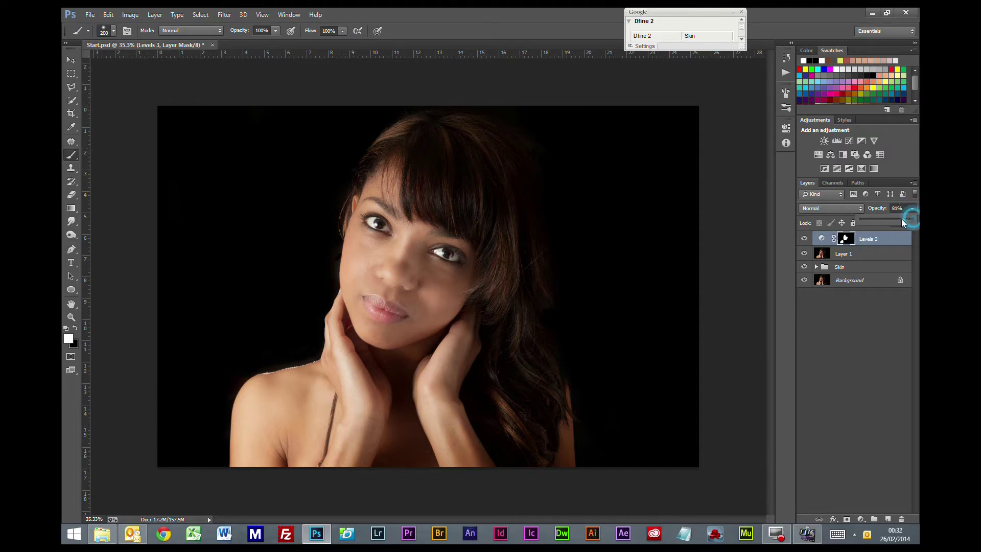
pyautogui.moveTo(892, 222); pyautogui.dragTo(893, 224)
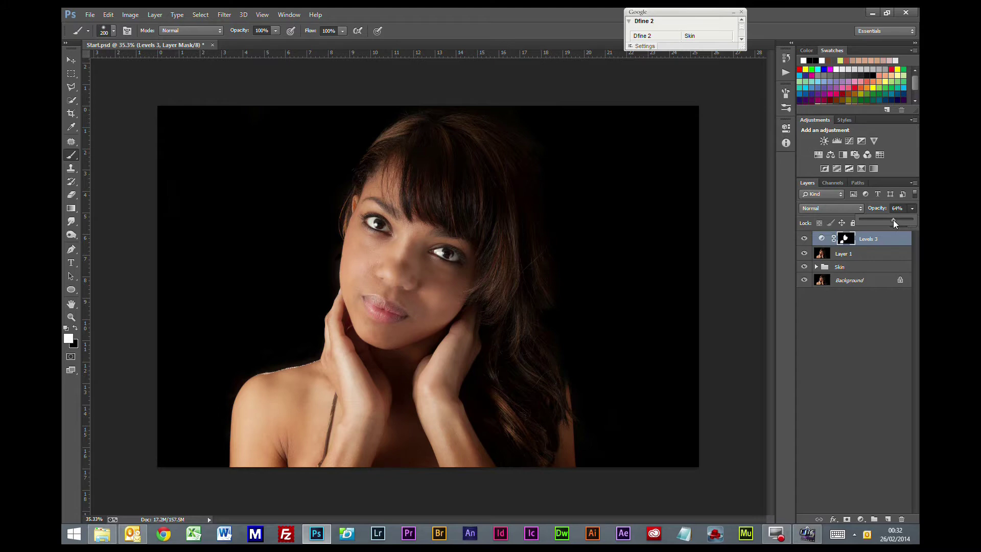
pyautogui.click(804, 240)
pyautogui.click(804, 240)
pyautogui.scroll(3, 480, 289)
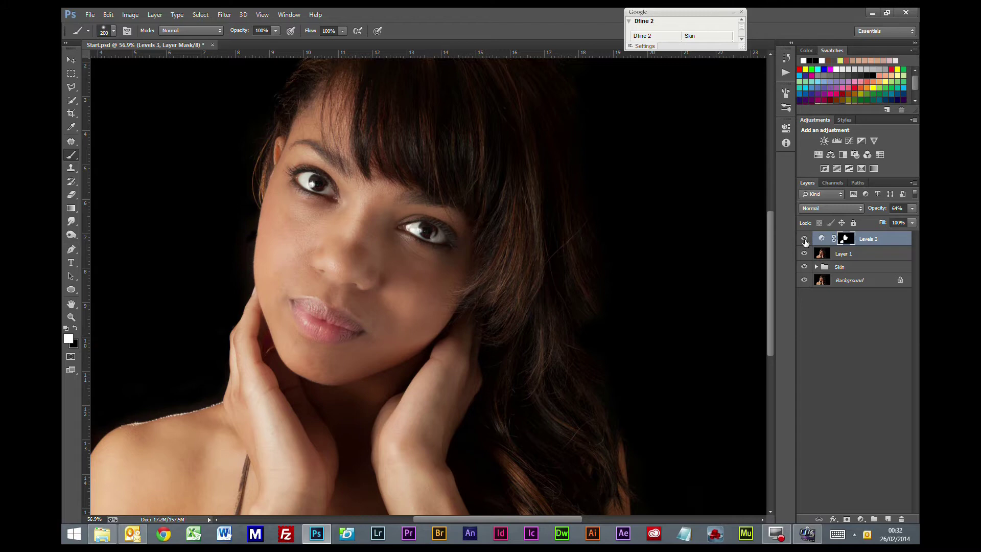
pyautogui.click(805, 241)
pyautogui.click(805, 240)
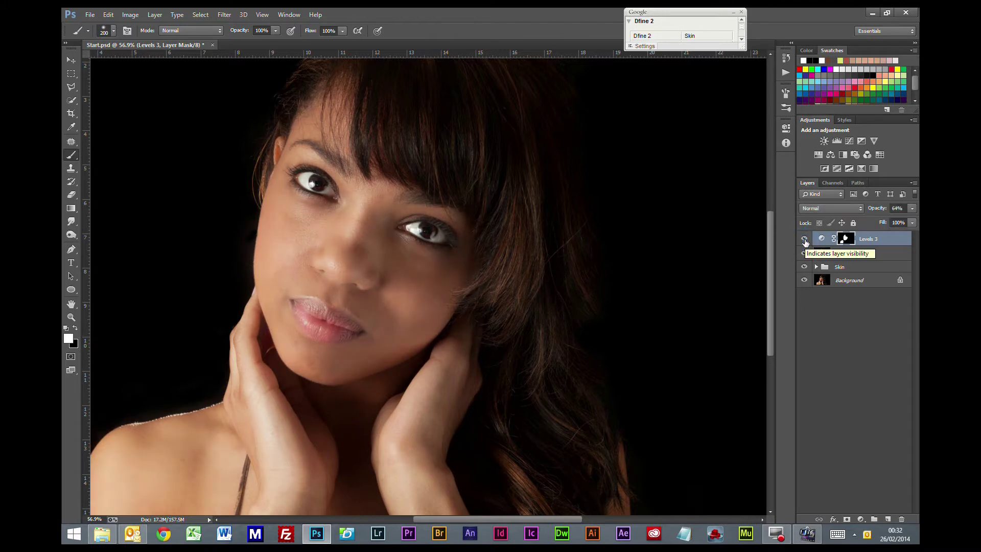
pyautogui.click(805, 240)
pyautogui.click(805, 240)
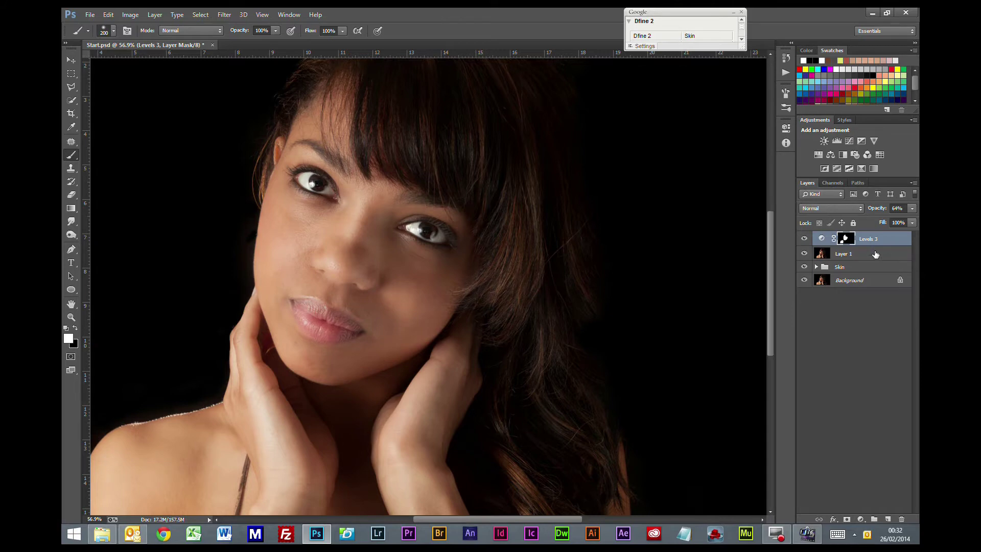
# - Fit the portrait, settle Levels 3 at 58%, then hide the Skin group and Background
pyautogui.hotkey('ctrl', '0')
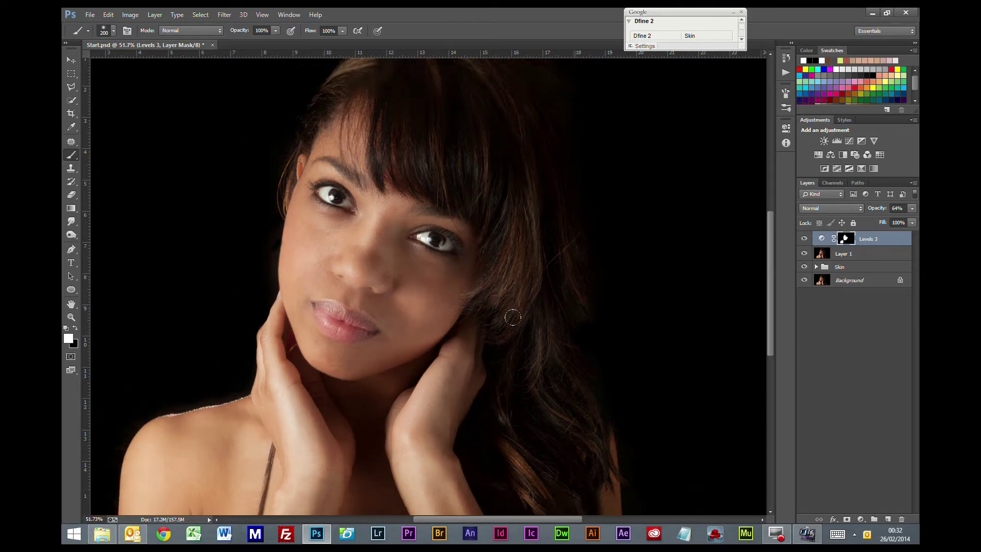
pyautogui.scroll(-2, 516, 320)
pyautogui.scroll(1, 519, 323)
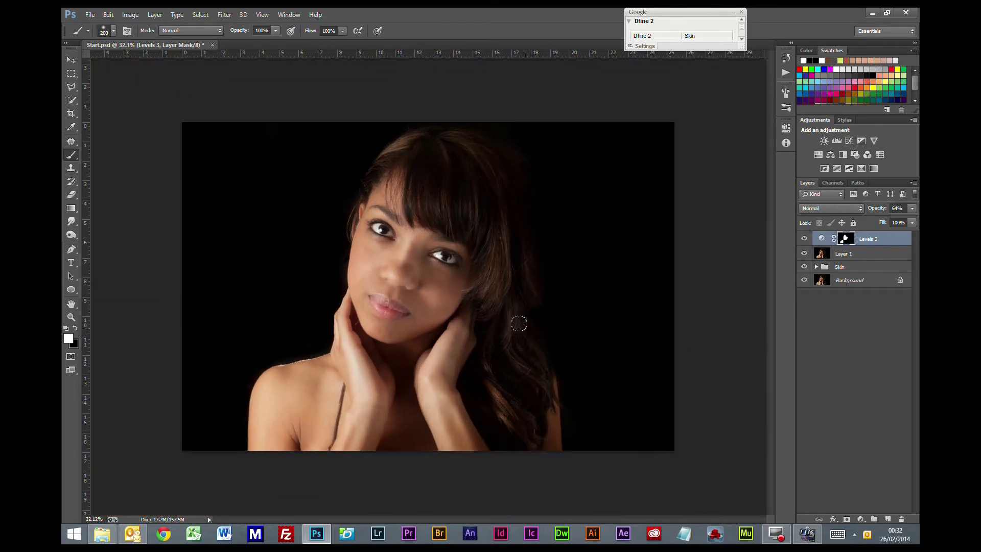
pyautogui.scroll(1, 519, 324)
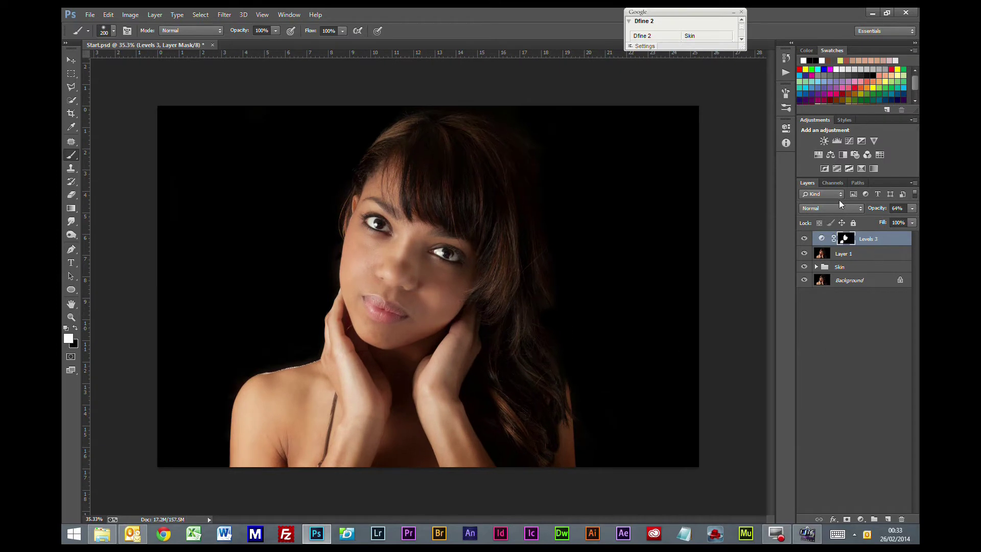
pyautogui.click(912, 208)
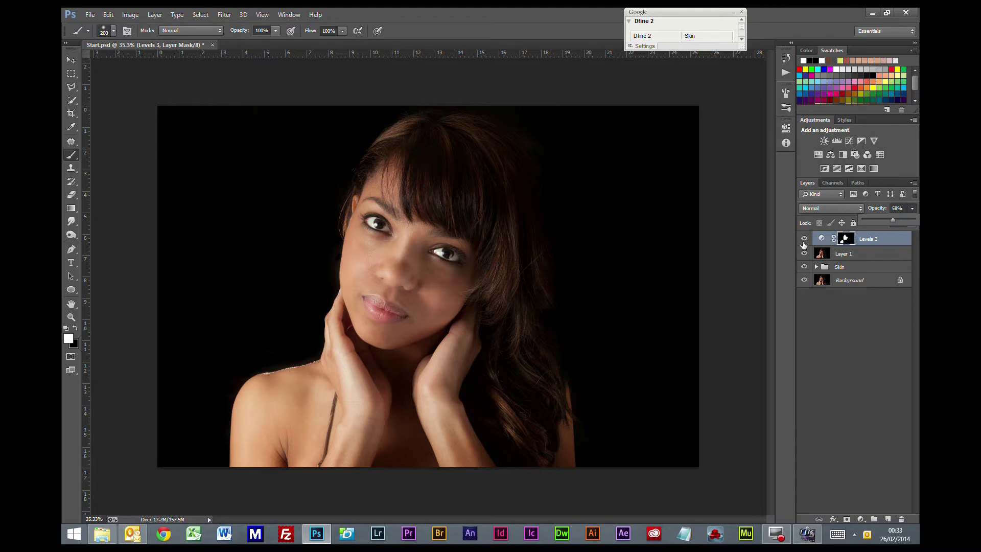
pyautogui.click(804, 239)
pyautogui.click(804, 241)
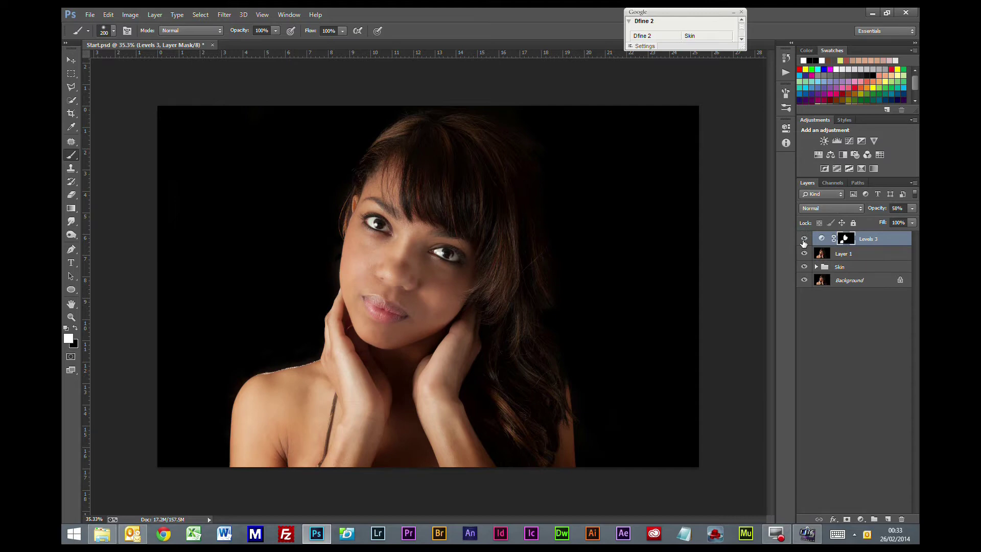
pyautogui.click(824, 345)
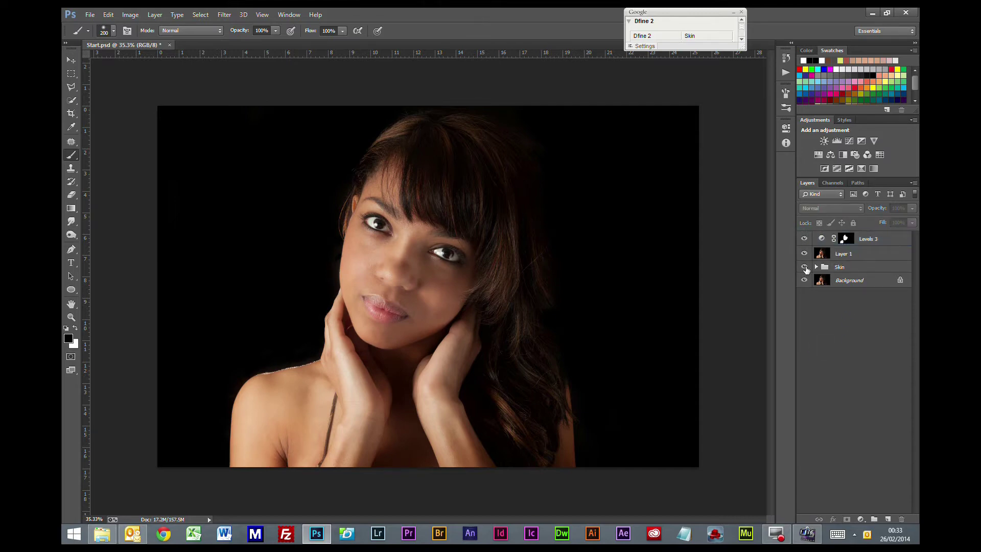
pyautogui.moveTo(805, 267); pyautogui.dragTo(805, 280)
# - Merge the visible layers into a layer named 'Skin Tones' and add an empty layer above it
pyautogui.hotkey('ctrl', 'shift', 'e')
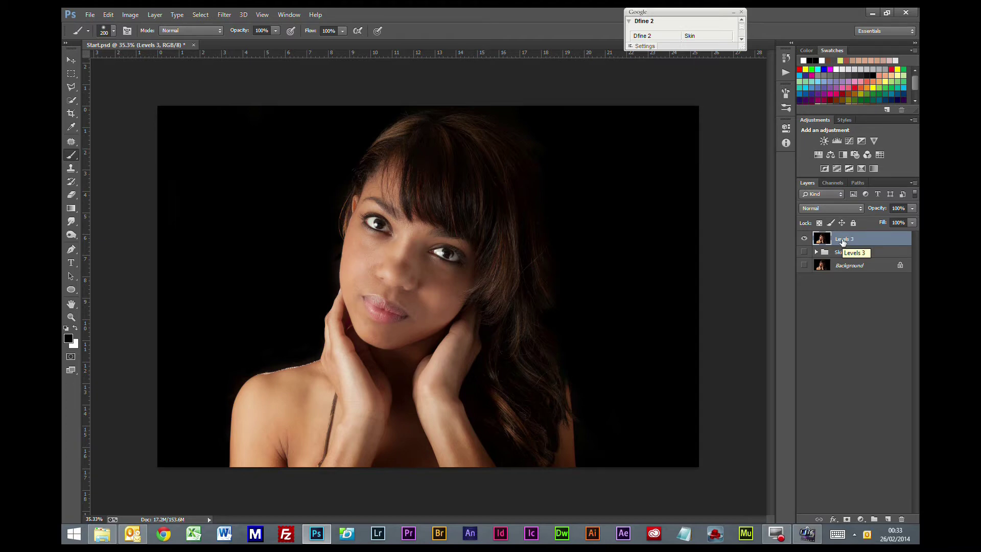
pyautogui.doubleClick(842, 239)
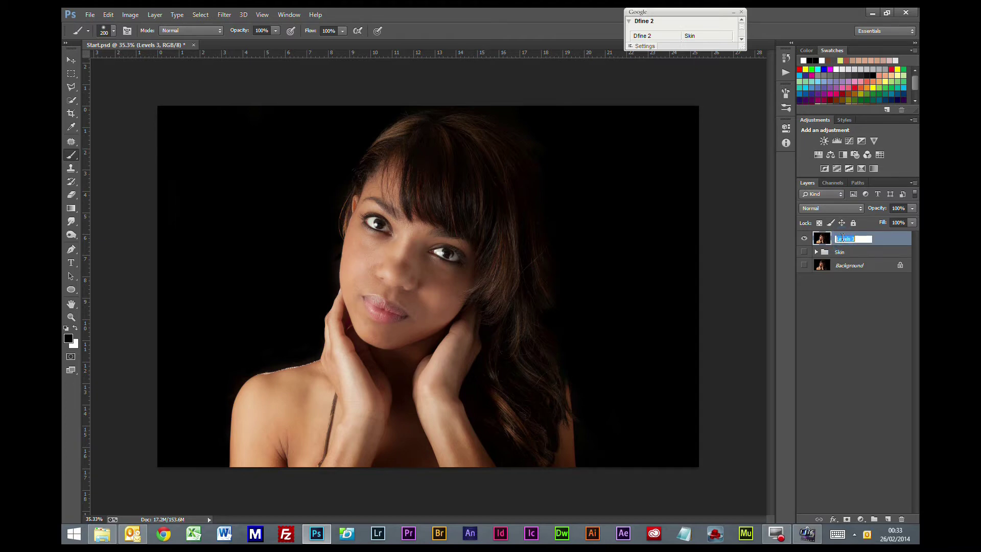
pyautogui.write('Skin Tones')
pyautogui.click(880, 288)
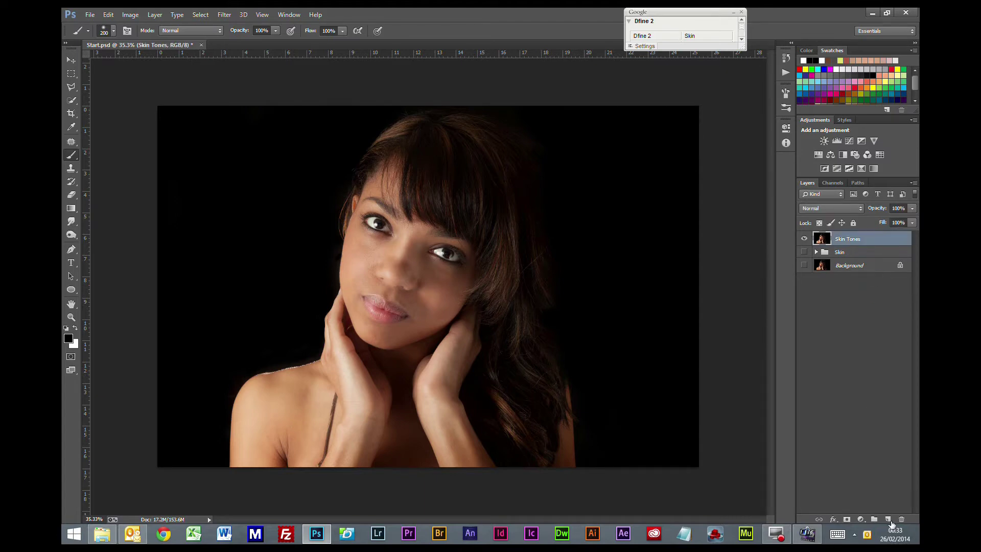
pyautogui.click(888, 519)
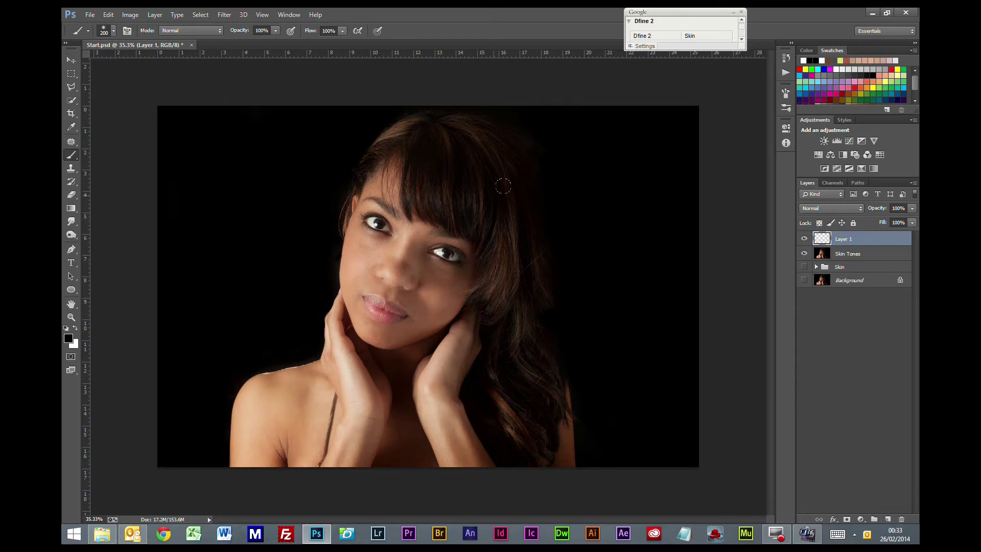
pyautogui.press('space')
# - Zoom in on the eyes and set the new Layer 1 to Multiply blend mode
pyautogui.keyDown('ctrl'); pyautogui.click(445, 200); pyautogui.keyUp('ctrl')
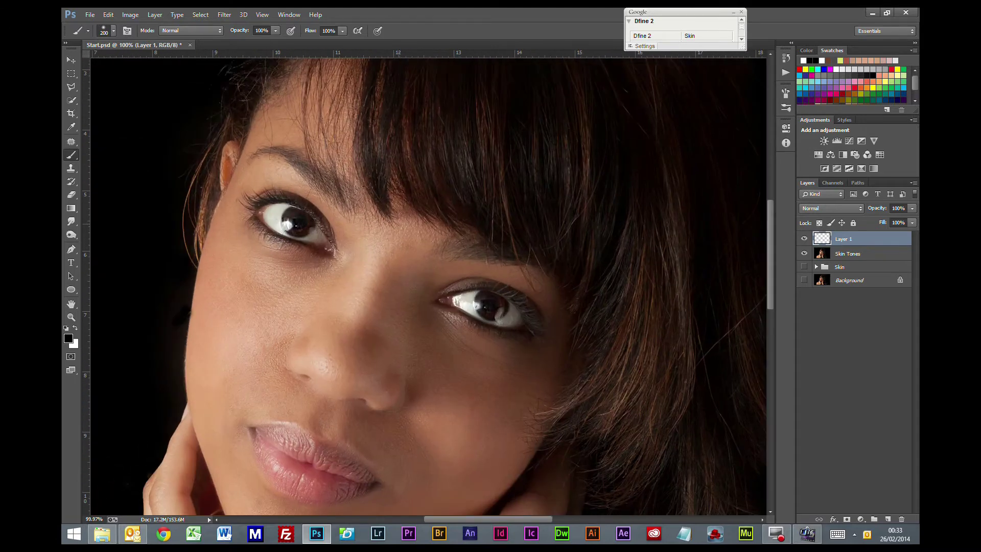
pyautogui.moveTo(386, 235); pyautogui.dragTo(386, 235)
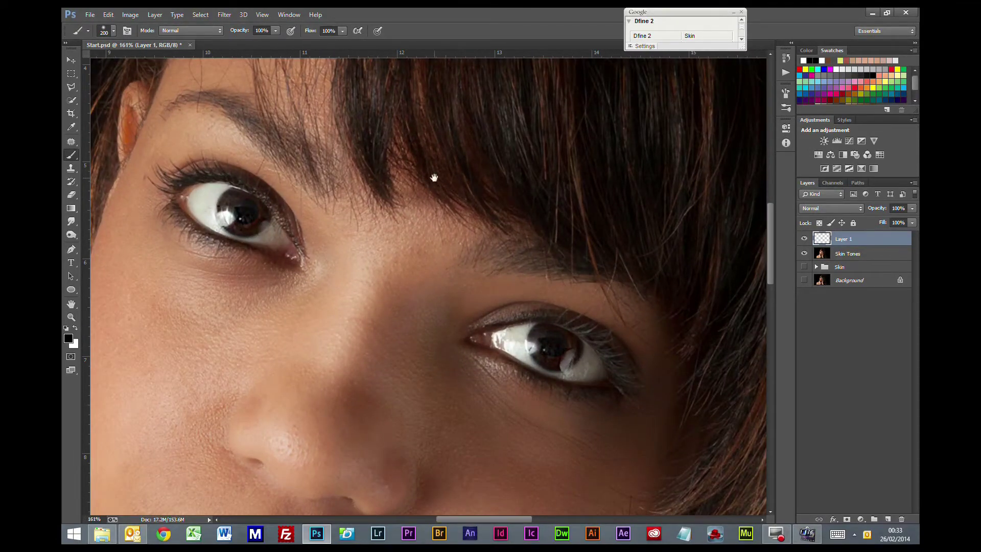
pyautogui.moveTo(408, 171); pyautogui.dragTo(440, 193)
pyautogui.scroll(2, 416, 235)
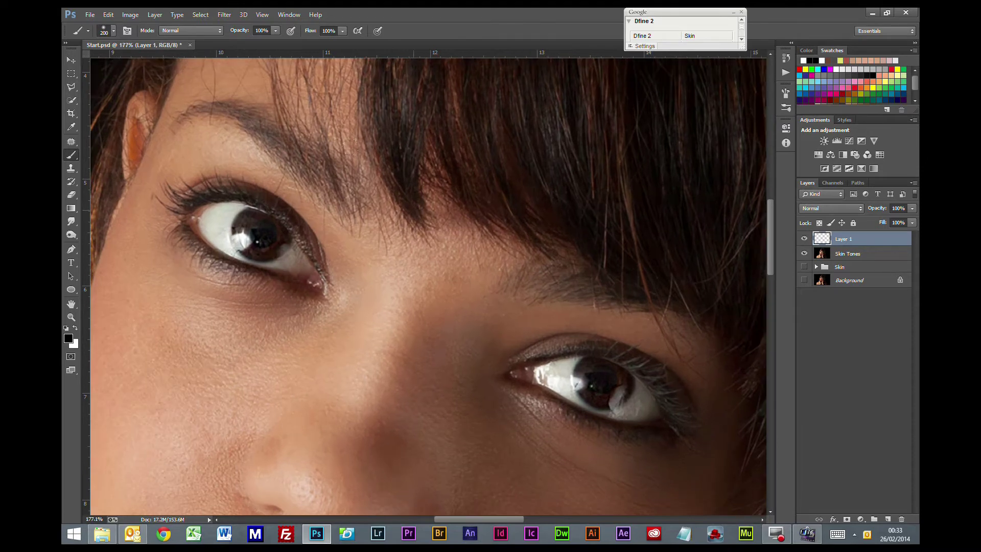
pyautogui.click(827, 210)
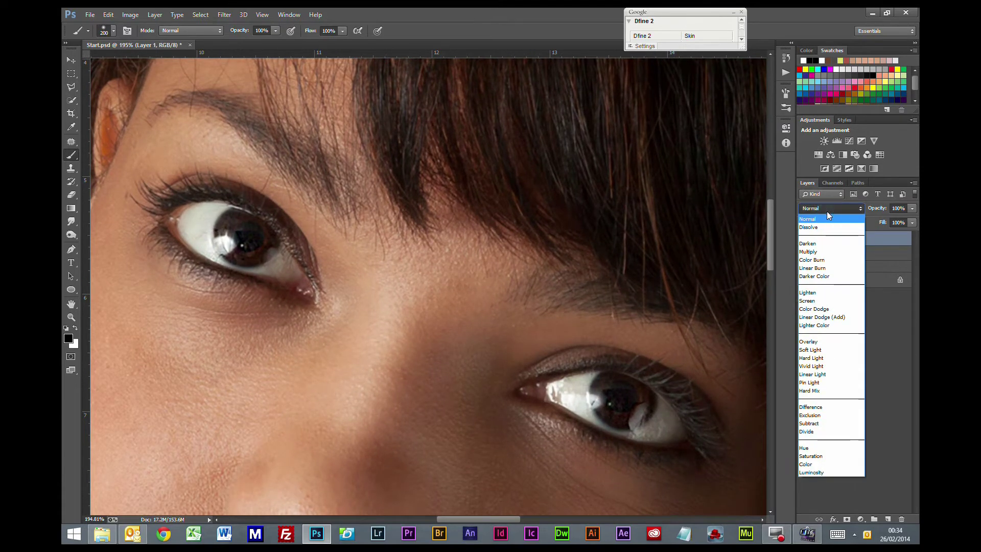
pyautogui.click(809, 251)
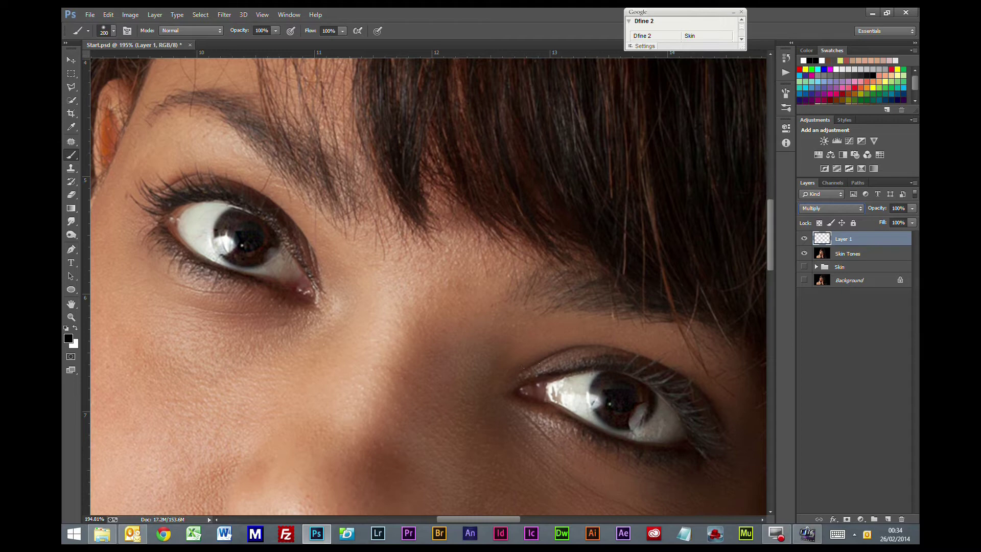
pyautogui.moveTo(449, 368); pyautogui.dragTo(426, 337)
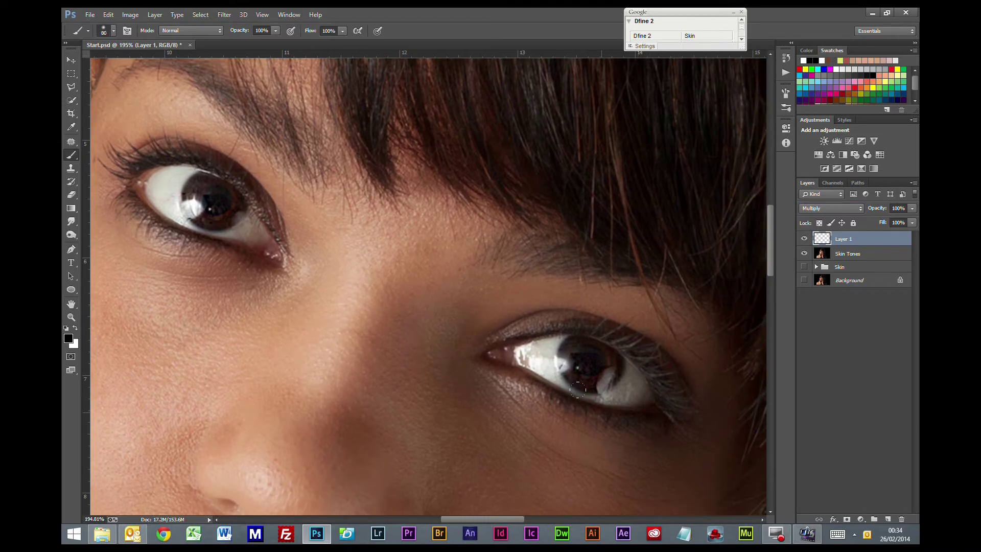
# - Paint fine black eyeliner along the upper and lower lids of the right-hand eye
pyautogui.press('[')
pyautogui.press('[')
pyautogui.press('[')
pyautogui.press('[')
pyautogui.press('[')
pyautogui.press('[')
pyautogui.press('[')
pyautogui.moveTo(514, 338)
pyautogui.mouseDown()
pyautogui.moveTo(601, 326)
pyautogui.moveTo(639, 355)
pyautogui.moveTo(676, 409)
pyautogui.moveTo(646, 358)
pyautogui.moveTo(577, 323)
pyautogui.mouseUp()
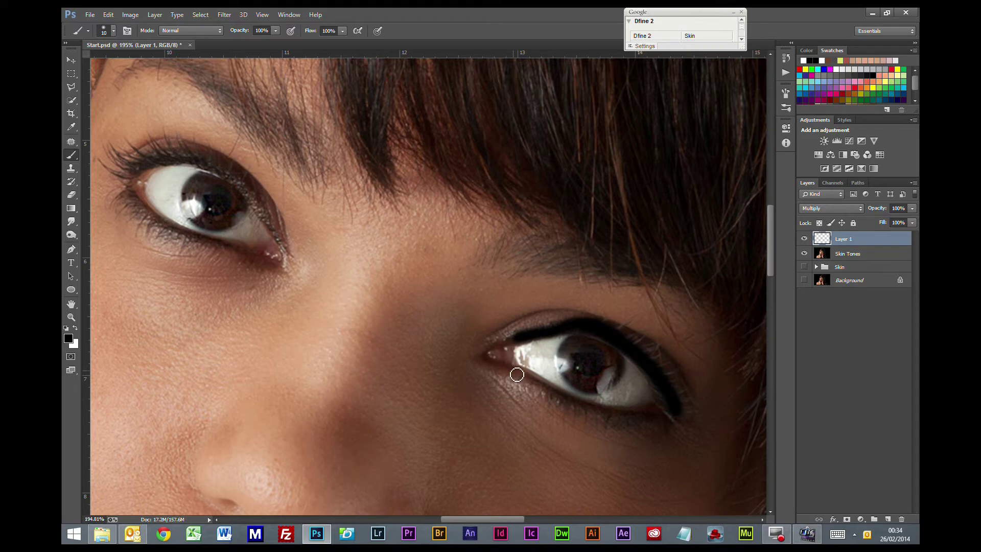
pyautogui.press('[')
pyautogui.scroll(3, 514, 374)
pyautogui.moveTo(539, 384)
pyautogui.mouseDown()
pyautogui.moveTo(612, 417)
pyautogui.moveTo(682, 431)
pyautogui.moveTo(734, 428)
pyautogui.mouseUp()
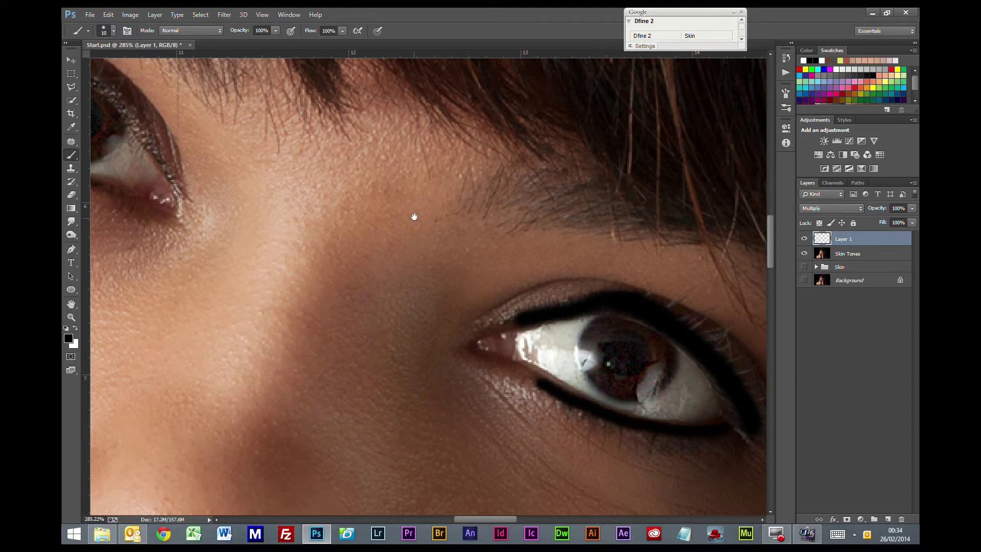
# - Paint black eyeliner along the other eye's lower and upper lids
pyautogui.moveTo(305, 190)
pyautogui.mouseDown()
pyautogui.moveTo(662, 410)
pyautogui.moveTo(691, 464)
pyautogui.mouseUp()
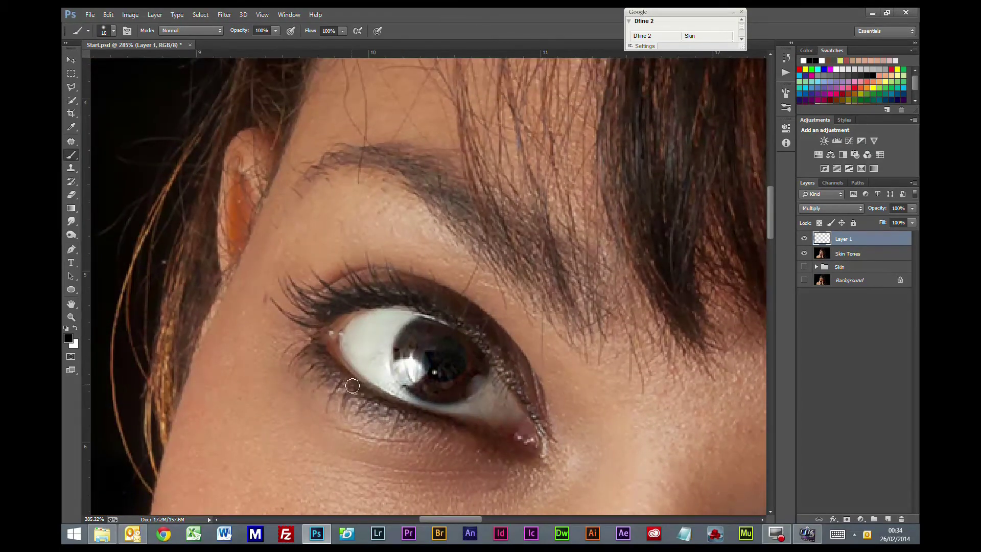
pyautogui.click(322, 350)
pyautogui.moveTo(324, 354)
pyautogui.mouseDown()
pyautogui.moveTo(400, 411)
pyautogui.moveTo(477, 427)
pyautogui.mouseUp()
pyautogui.moveTo(331, 310)
pyautogui.mouseDown()
pyautogui.moveTo(388, 301)
pyautogui.moveTo(437, 311)
pyautogui.moveTo(496, 353)
pyautogui.moveTo(531, 406)
pyautogui.moveTo(446, 307)
pyautogui.moveTo(382, 290)
pyautogui.moveTo(339, 303)
pyautogui.moveTo(321, 327)
pyautogui.moveTo(334, 312)
pyautogui.mouseUp()
pyautogui.scroll(-5, 494, 422)
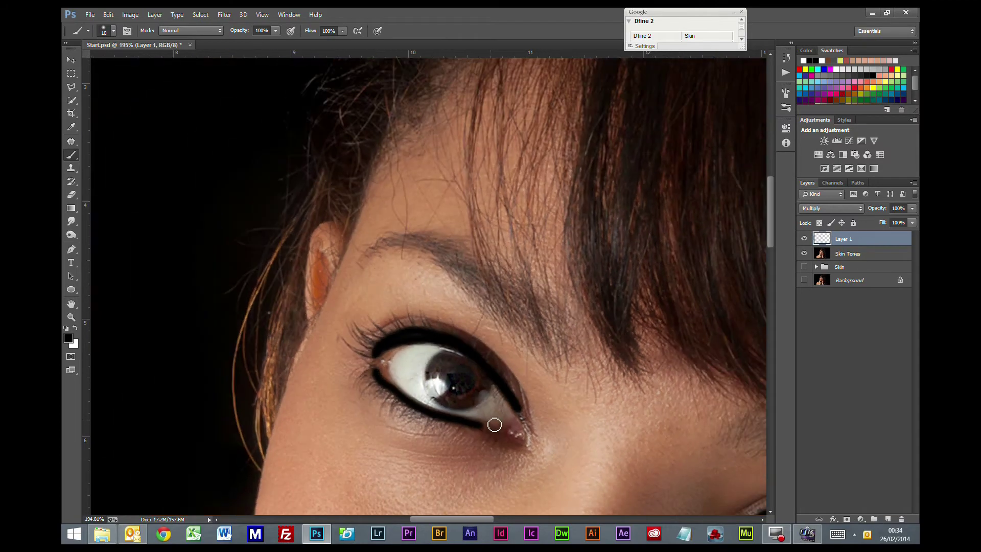
# - Drop the eyeliner layer to 20% opacity and toggle its visibility to compare
pyautogui.scroll(-2, 492, 426)
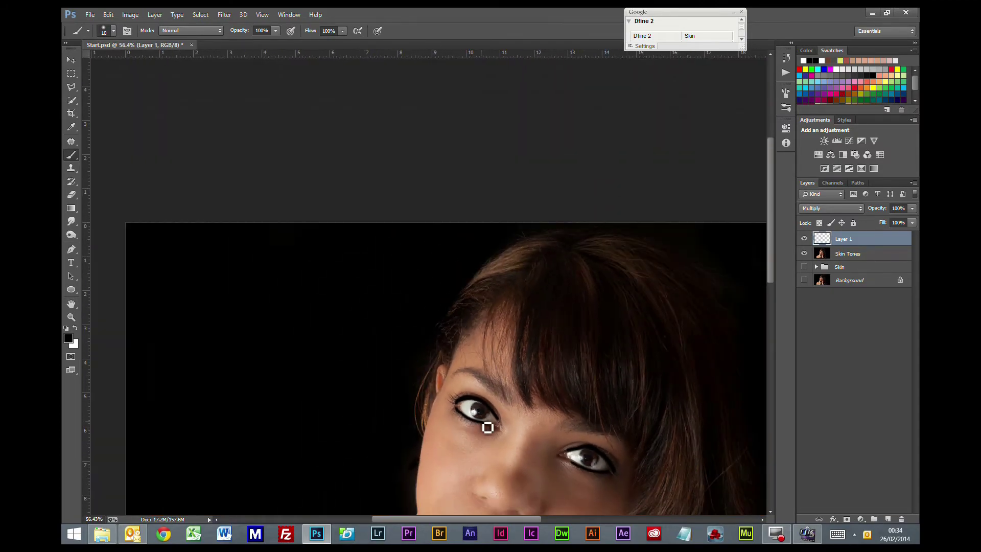
pyautogui.moveTo(623, 406); pyautogui.dragTo(564, 250)
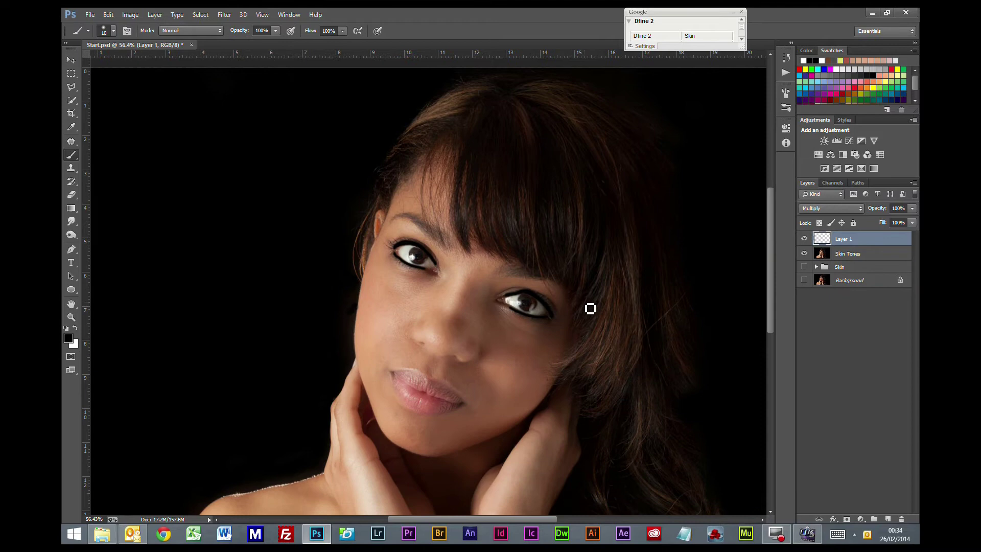
pyautogui.scroll(2, 589, 307)
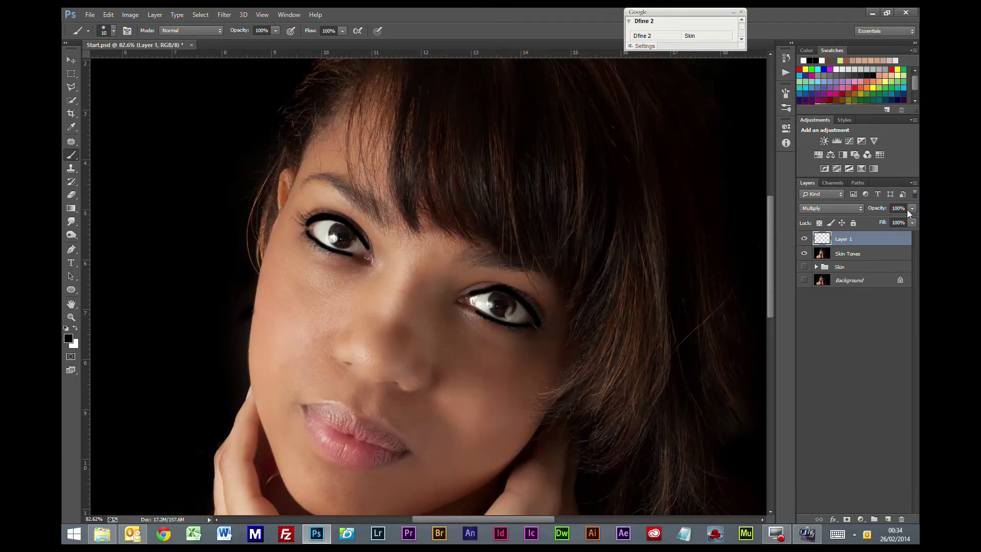
pyautogui.click(913, 208)
pyautogui.moveTo(912, 219); pyautogui.dragTo(883, 222)
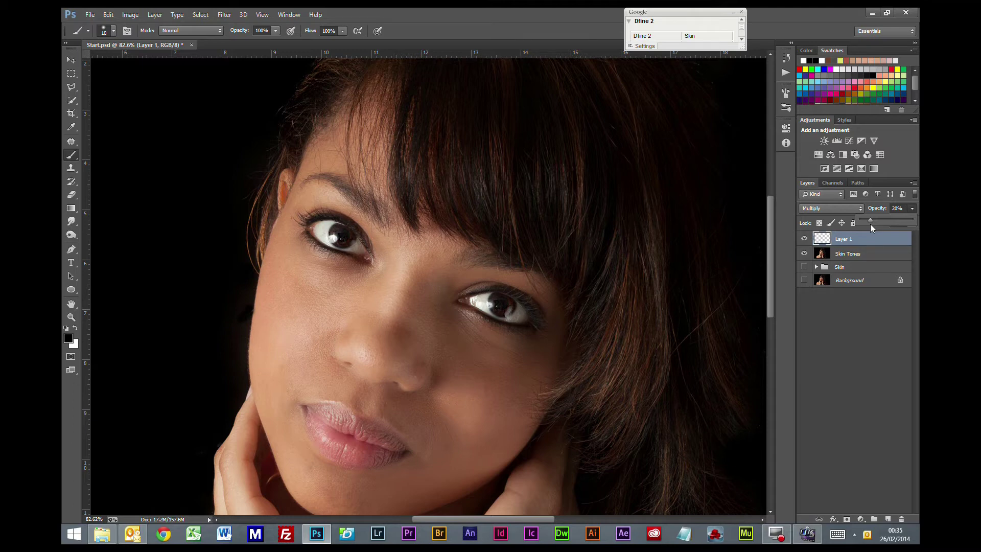
pyautogui.click(803, 250)
pyautogui.click(805, 240)
pyautogui.click(804, 239)
pyautogui.click(804, 239)
pyautogui.click(804, 240)
# - Enlarge the brush to 30, darken both eyebrows, then swap the paint colour to white
pyautogui.press(']')
pyautogui.press(']')
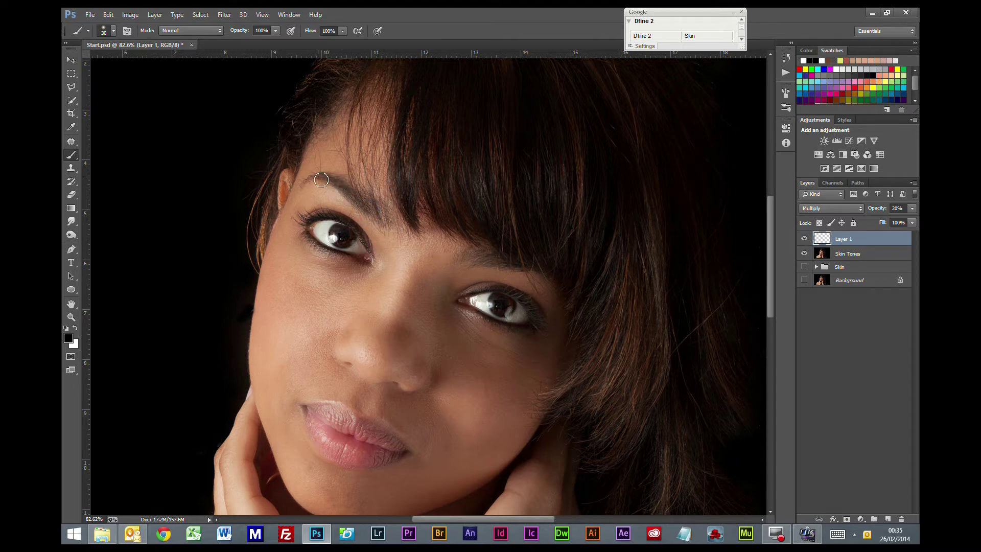
pyautogui.moveTo(348, 191); pyautogui.dragTo(357, 198)
pyautogui.moveTo(469, 261)
pyautogui.mouseDown()
pyautogui.moveTo(495, 260)
pyautogui.moveTo(471, 264)
pyautogui.moveTo(486, 259)
pyautogui.mouseUp()
pyautogui.moveTo(314, 191)
pyautogui.mouseDown()
pyautogui.moveTo(377, 220)
pyautogui.moveTo(327, 187)
pyautogui.moveTo(354, 194)
pyautogui.moveTo(344, 205)
pyautogui.moveTo(324, 189)
pyautogui.mouseUp()
pyautogui.press('x')
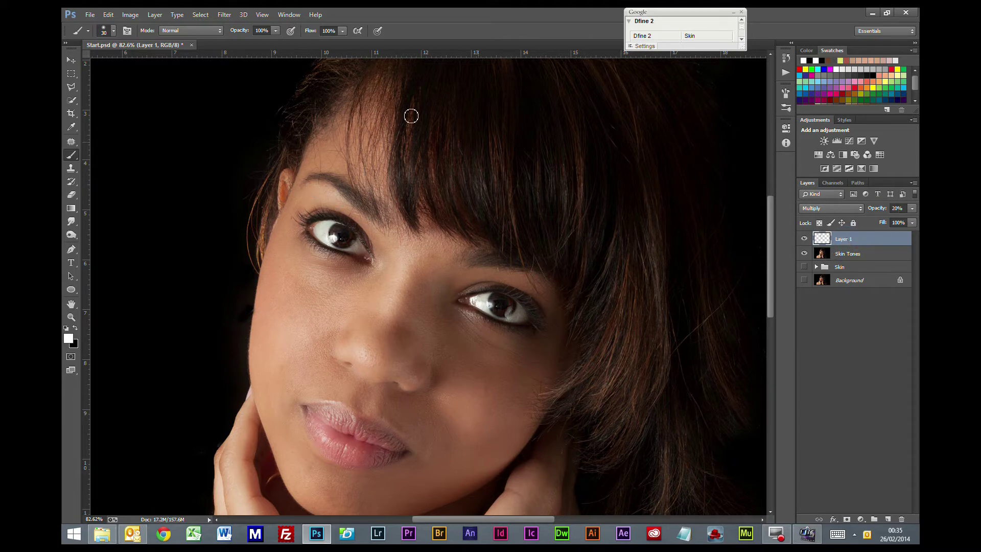
# - Convert the eyeliner layer to a smart object, apply a 2.8-pixel Gaussian Blur, and reopen its settings
pyautogui.rightClick(842, 239)
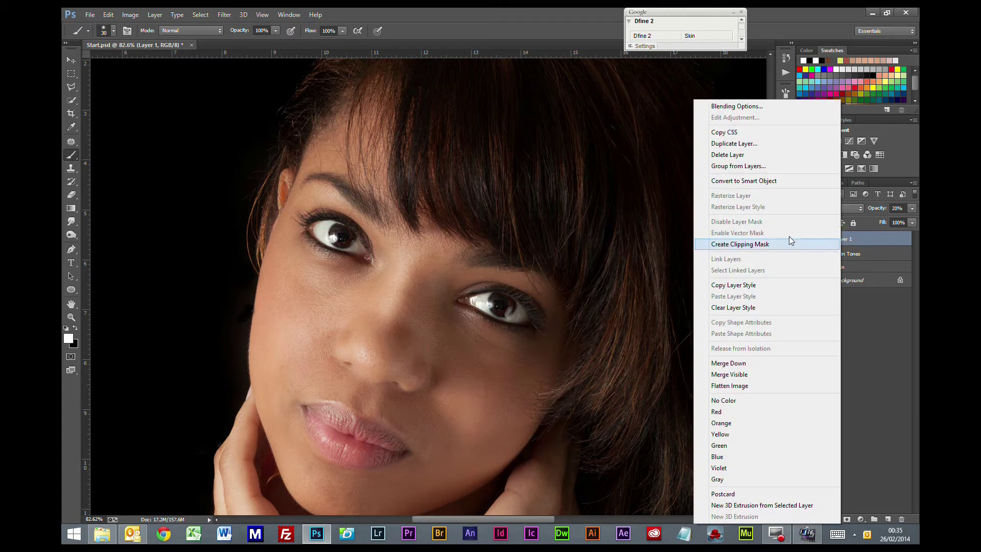
pyautogui.click(747, 181)
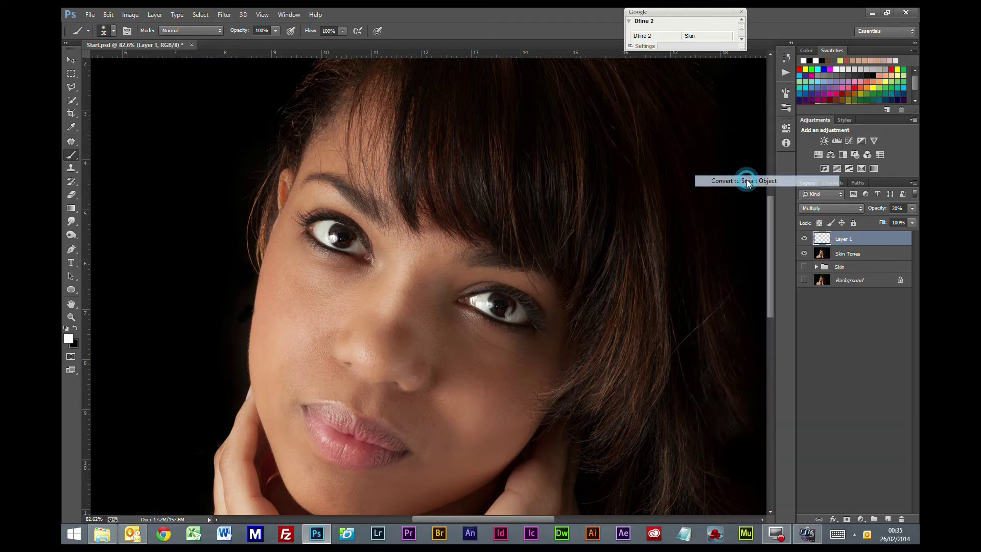
pyautogui.click(225, 18)
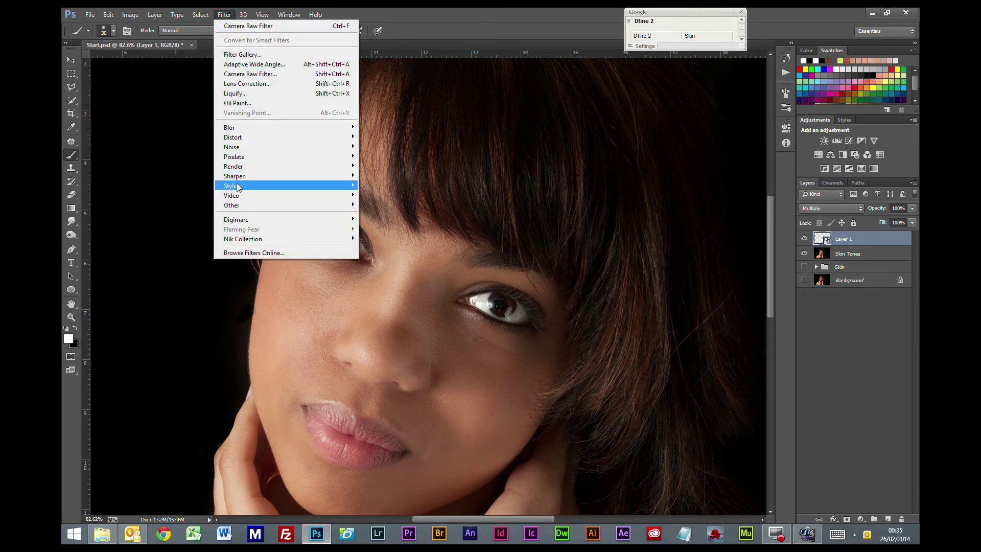
pyautogui.moveTo(232, 128)
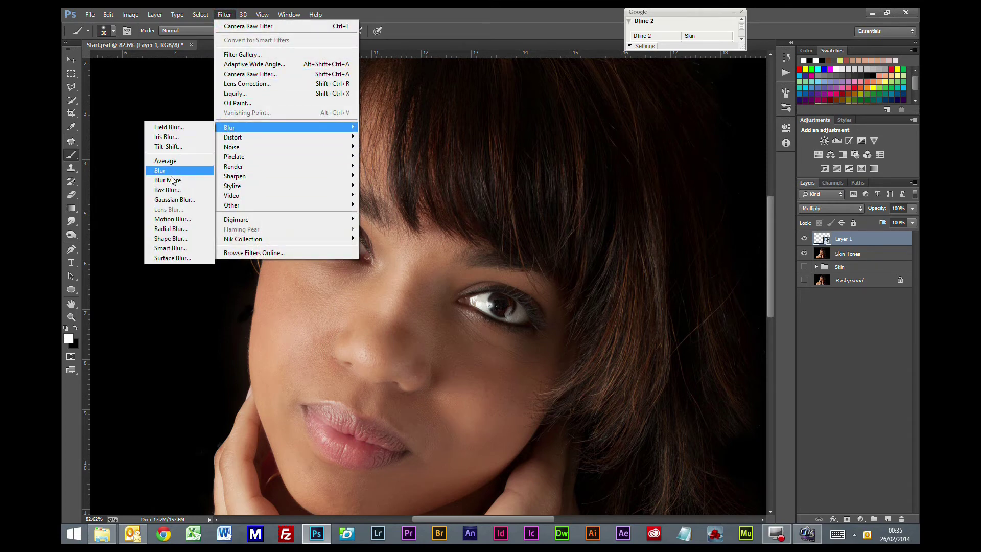
pyautogui.click(173, 200)
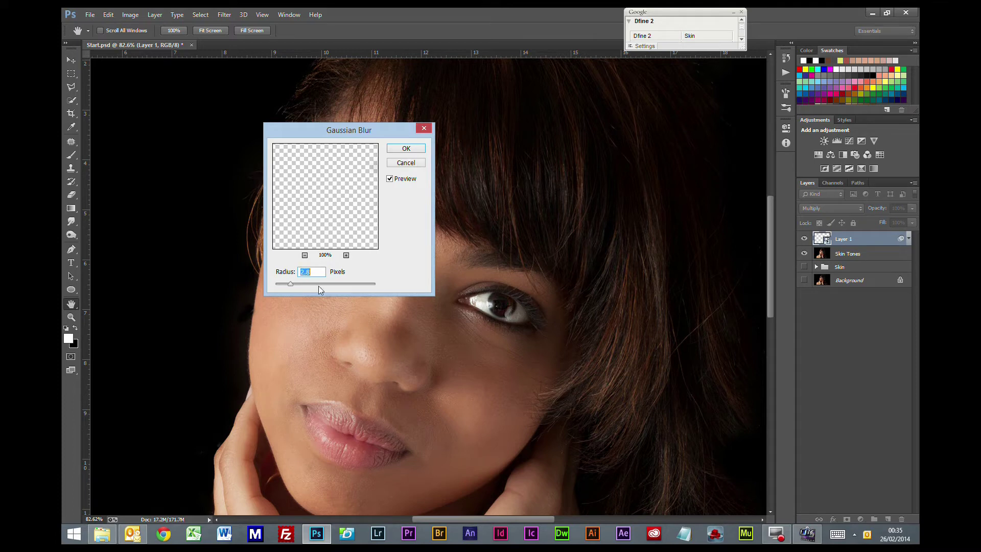
pyautogui.click(406, 148)
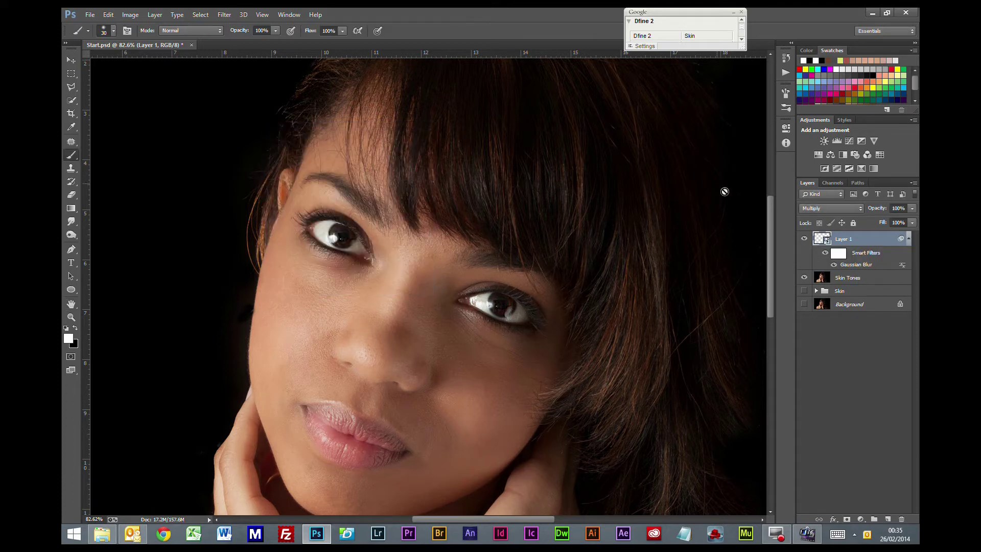
pyautogui.doubleClick(855, 265)
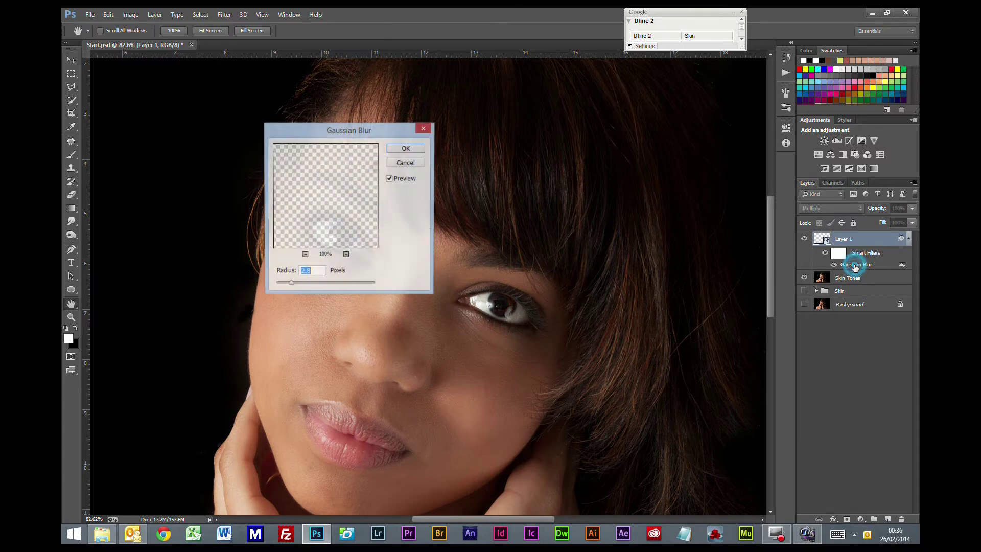
# - Cancel the reopened Gaussian Blur settings, switch to the Brush, and zoom in on the eye
pyautogui.click(405, 163)
pyautogui.press('b')
pyautogui.scroll(5, 339, 244)
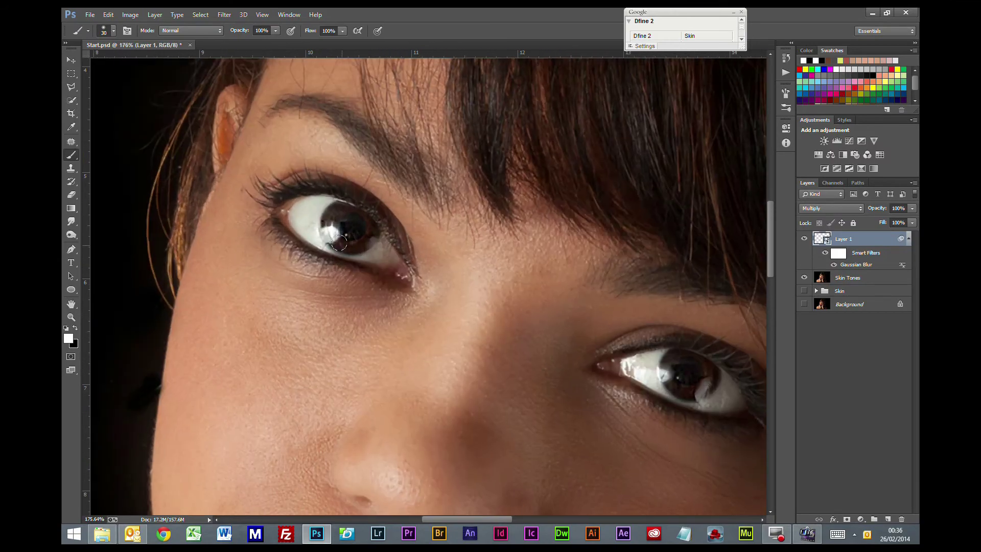
pyautogui.scroll(3, 339, 244)
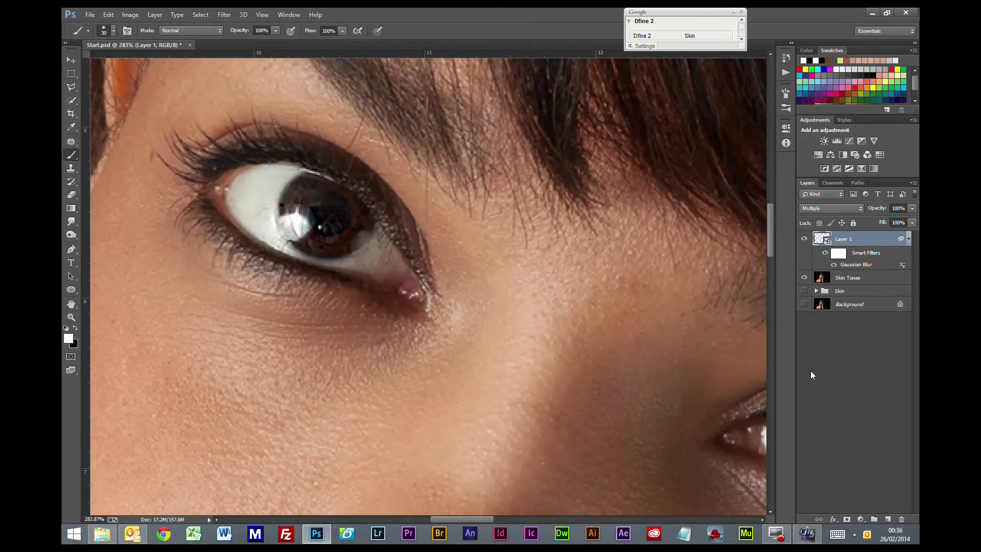
# - Toggle Layer 1 and its Gaussian Blur filter off and on to compare, then zoom out
pyautogui.click(805, 239)
pyautogui.click(805, 239)
pyautogui.click(805, 239)
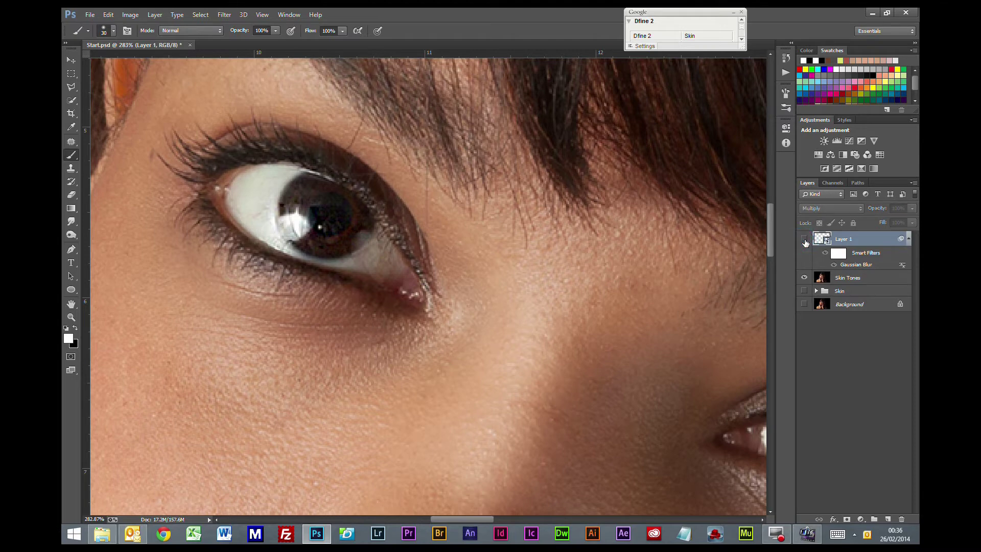
pyautogui.click(805, 239)
pyautogui.click(805, 239)
pyautogui.click(805, 239)
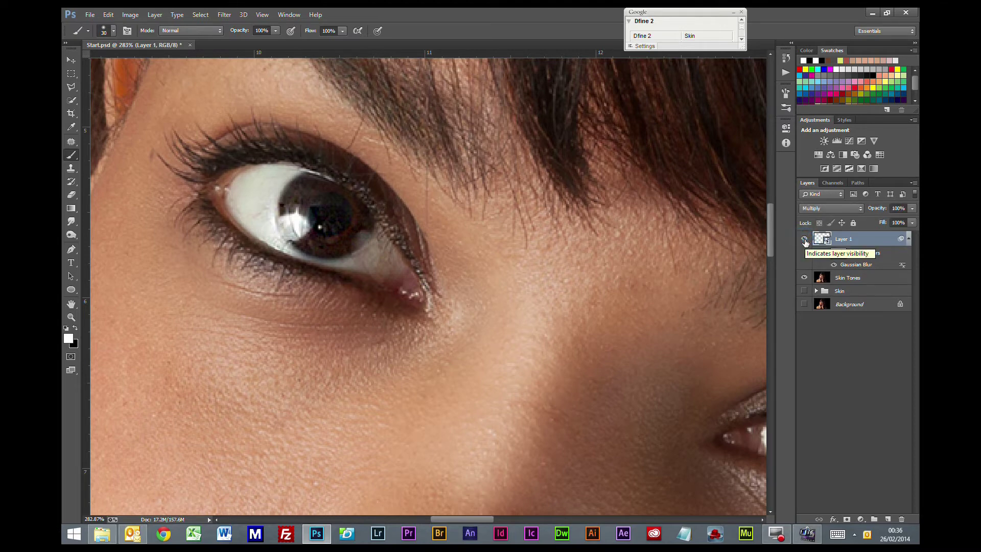
pyautogui.click(835, 265)
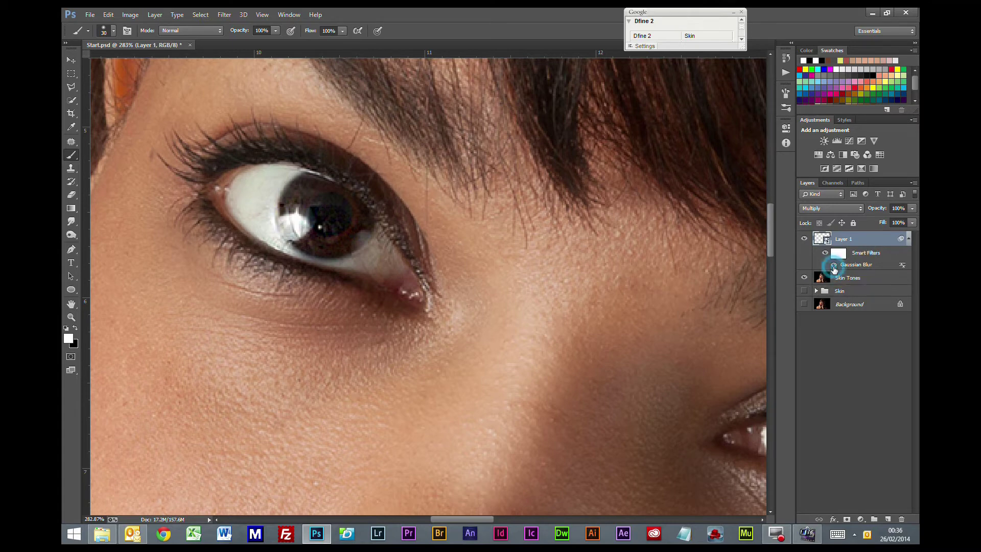
pyautogui.click(835, 264)
pyautogui.scroll(-10, 477, 323)
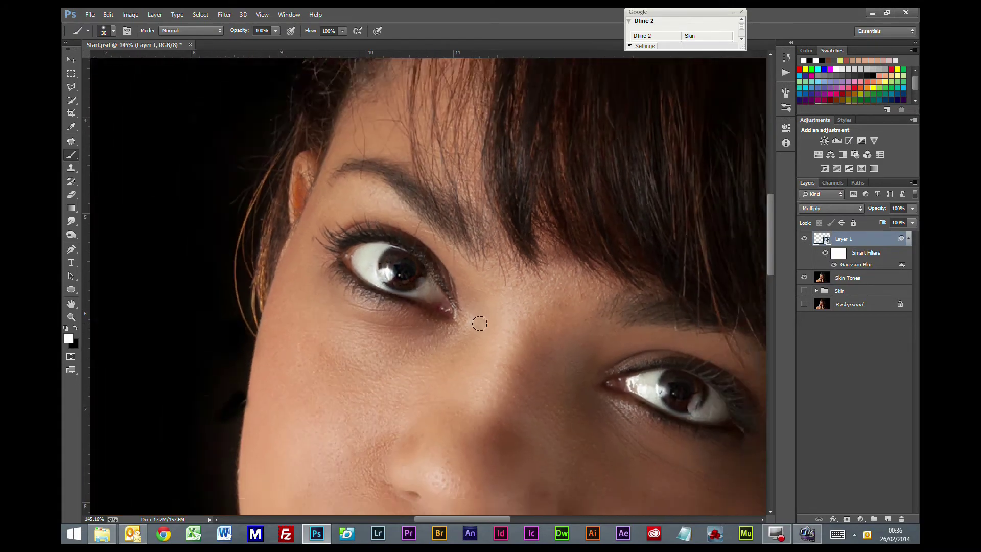
pyautogui.scroll(-1, 467, 326)
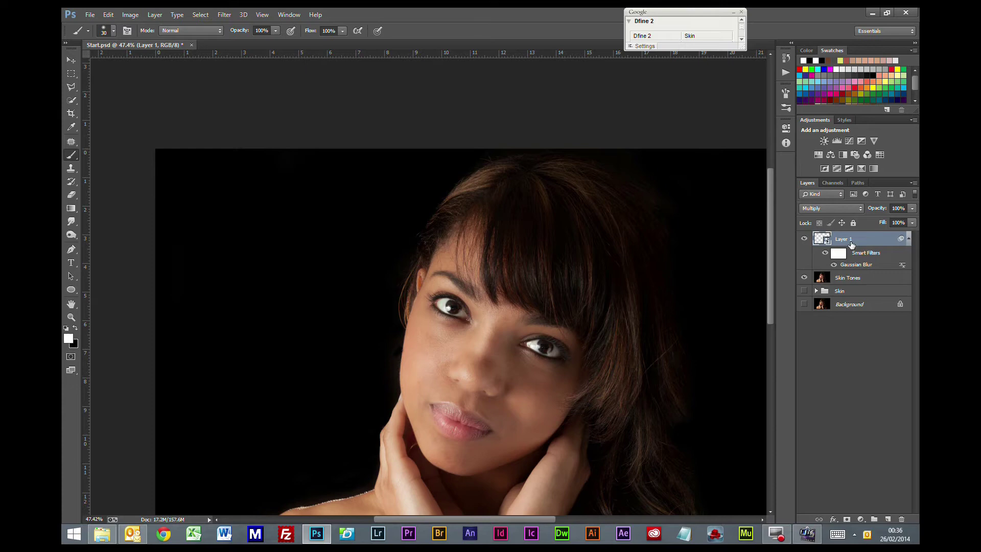
# - Rasterize the blurred Layer 1, rename it 'Eye M up', and create a new empty layer above it
pyautogui.rightClick(851, 241)
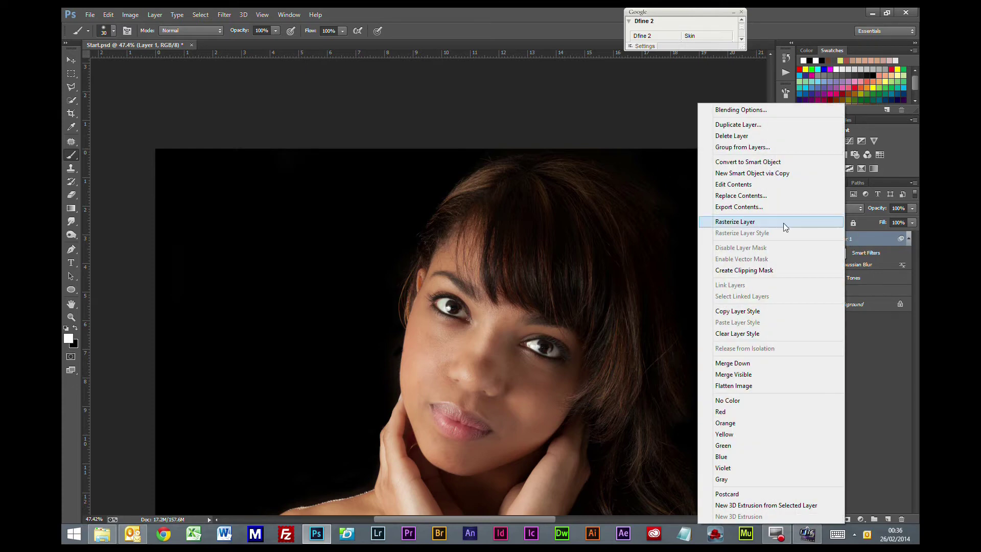
pyautogui.click(774, 221)
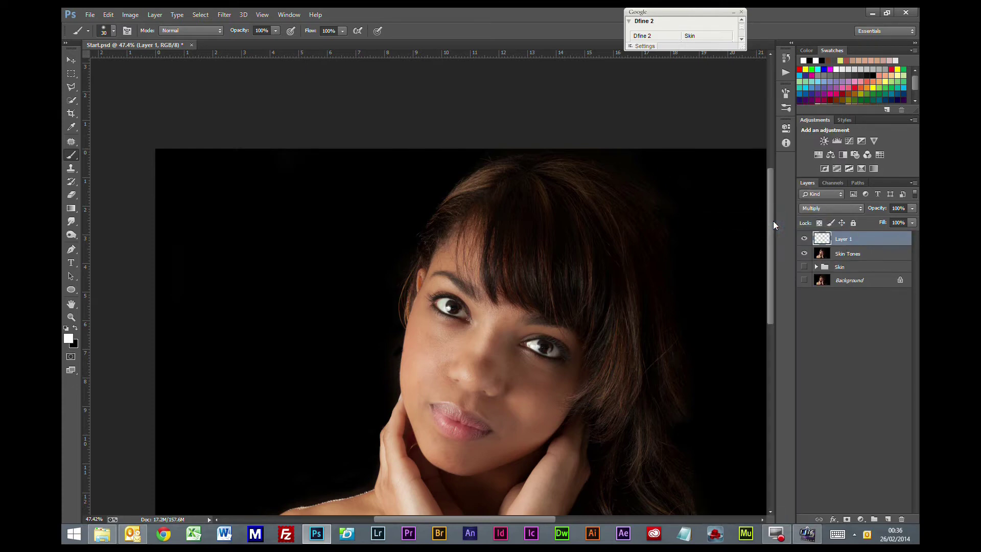
pyautogui.doubleClick(843, 240)
pyautogui.write('Eye M up')
pyautogui.click(862, 317)
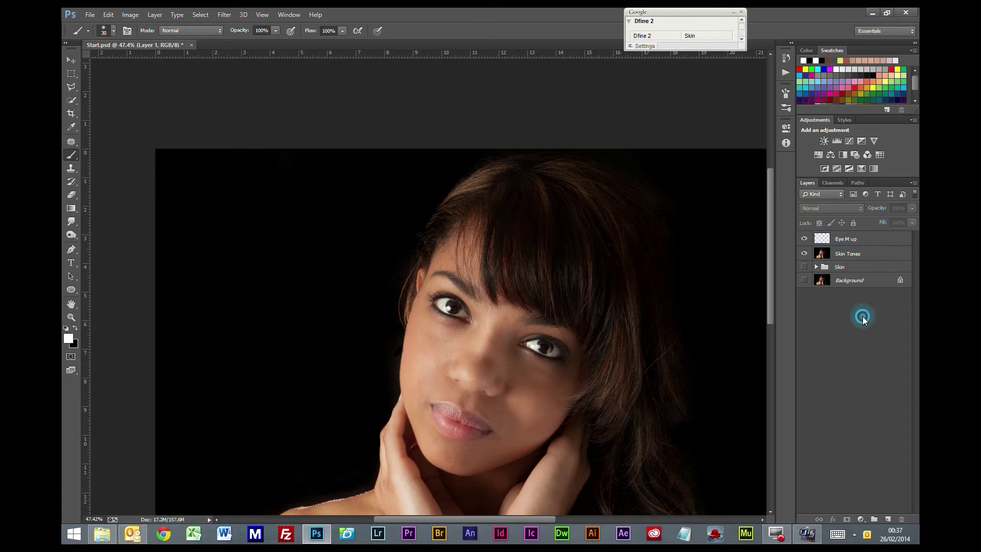
pyautogui.click(865, 238)
pyautogui.click(889, 520)
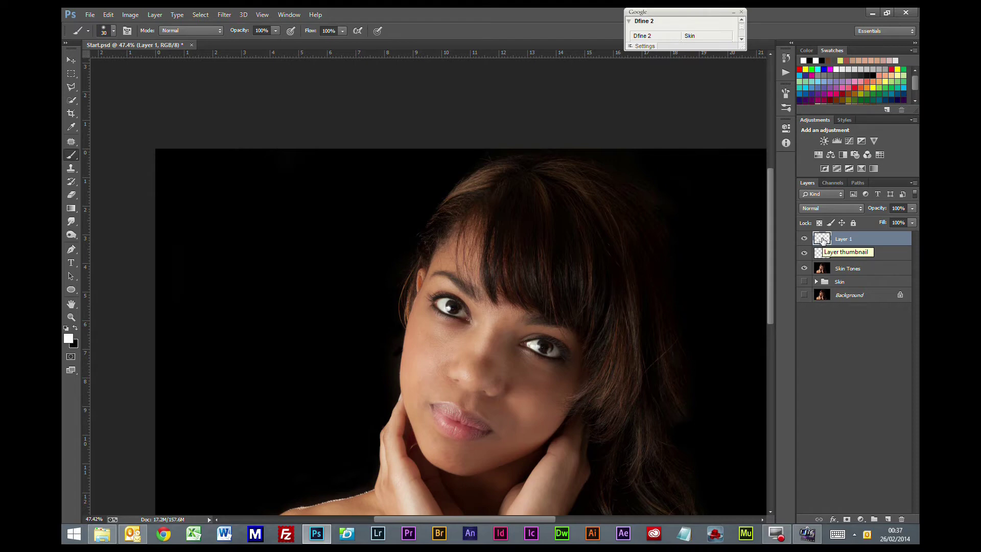
# - Set the foreground colour to red c91414
pyautogui.click(75, 328)
pyautogui.click(69, 338)
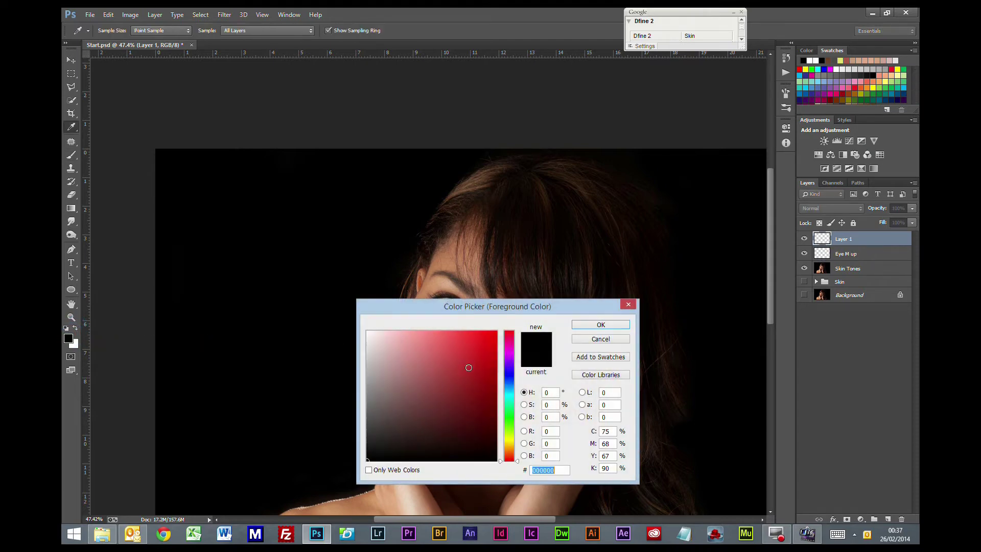
pyautogui.click(462, 384)
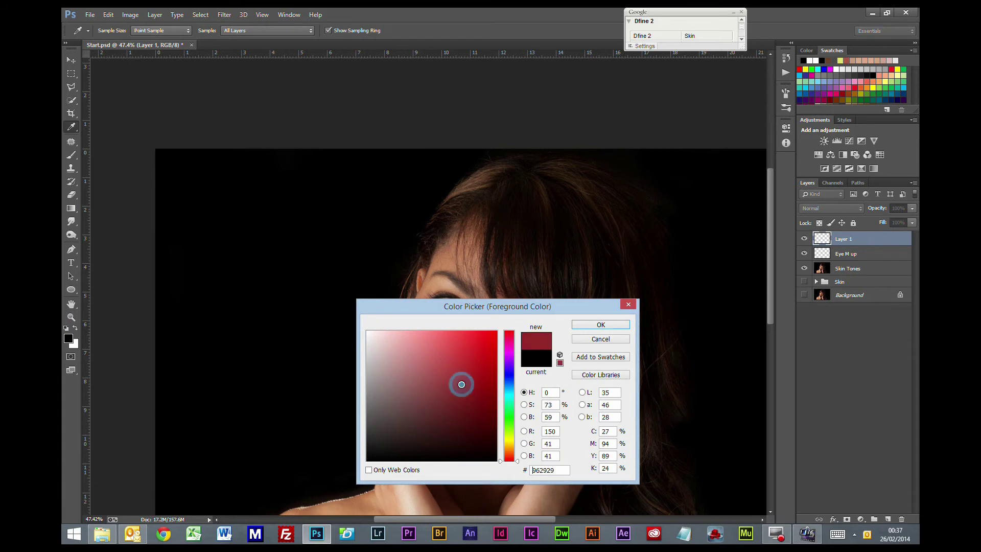
pyautogui.click(484, 358)
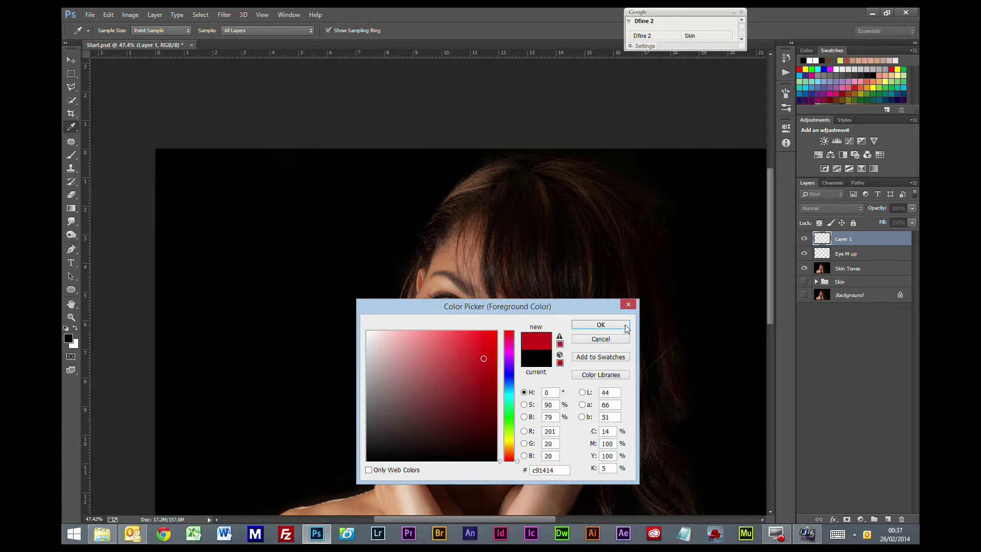
pyautogui.click(600, 325)
# - Zoom to the mouth and brush solid red over both lips
pyautogui.press('b')
pyautogui.scroll(5, 463, 439)
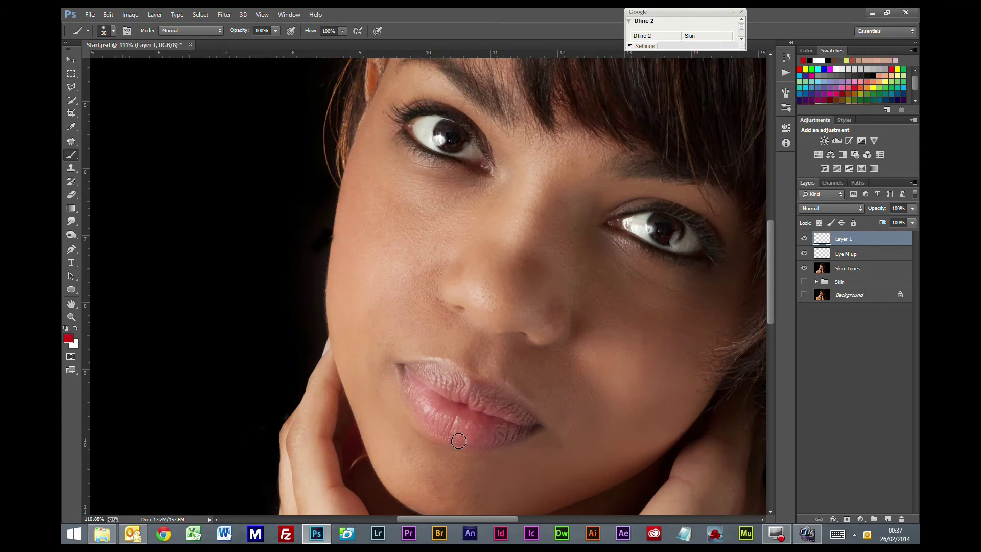
pyautogui.scroll(1, 459, 441)
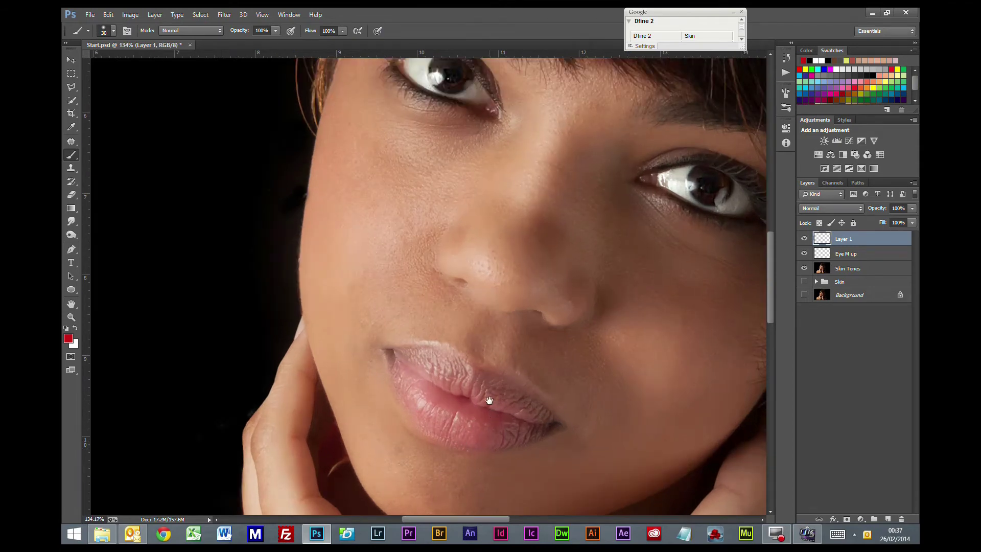
pyautogui.moveTo(489, 400); pyautogui.dragTo(478, 363)
pyautogui.scroll(2, 454, 379)
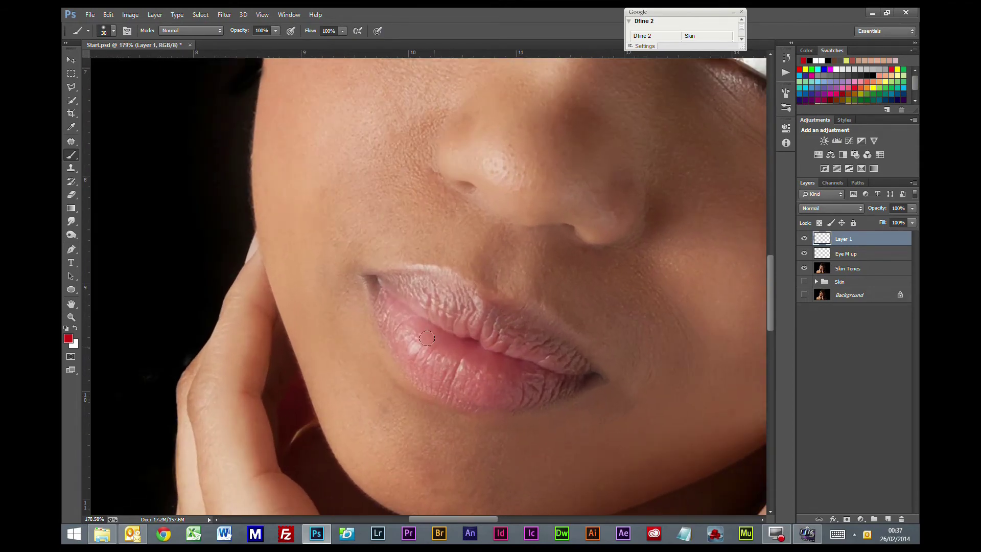
pyautogui.moveTo(380, 295)
pyautogui.mouseDown()
pyautogui.moveTo(415, 363)
pyautogui.moveTo(459, 387)
pyautogui.moveTo(520, 394)
pyautogui.moveTo(572, 367)
pyautogui.moveTo(518, 317)
pyautogui.moveTo(438, 284)
pyautogui.moveTo(377, 282)
pyautogui.moveTo(467, 313)
pyautogui.moveTo(552, 360)
pyautogui.moveTo(390, 295)
pyautogui.moveTo(440, 335)
pyautogui.moveTo(545, 372)
pyautogui.moveTo(449, 369)
pyautogui.moveTo(408, 325)
pyautogui.moveTo(478, 362)
pyautogui.moveTo(504, 351)
pyautogui.mouseUp()
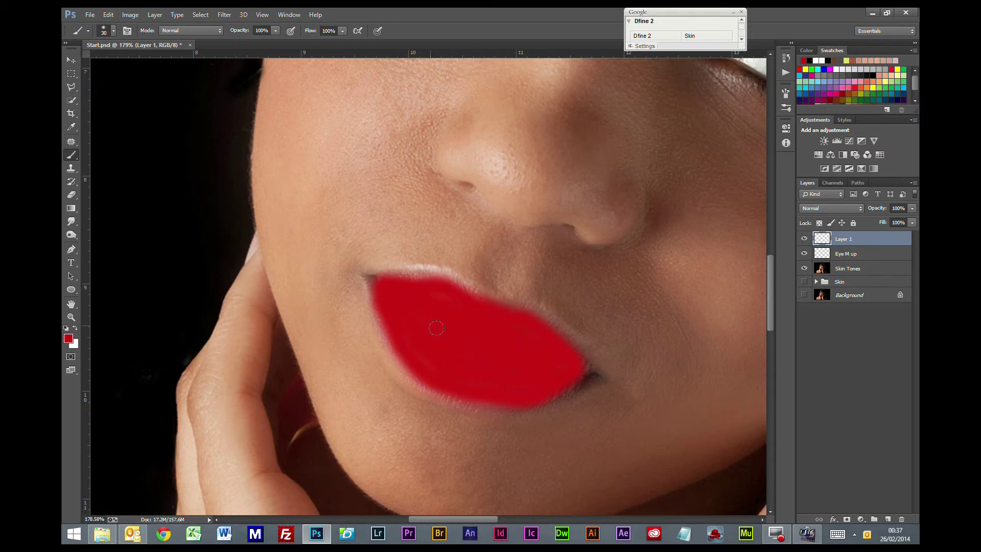
pyautogui.click(827, 209)
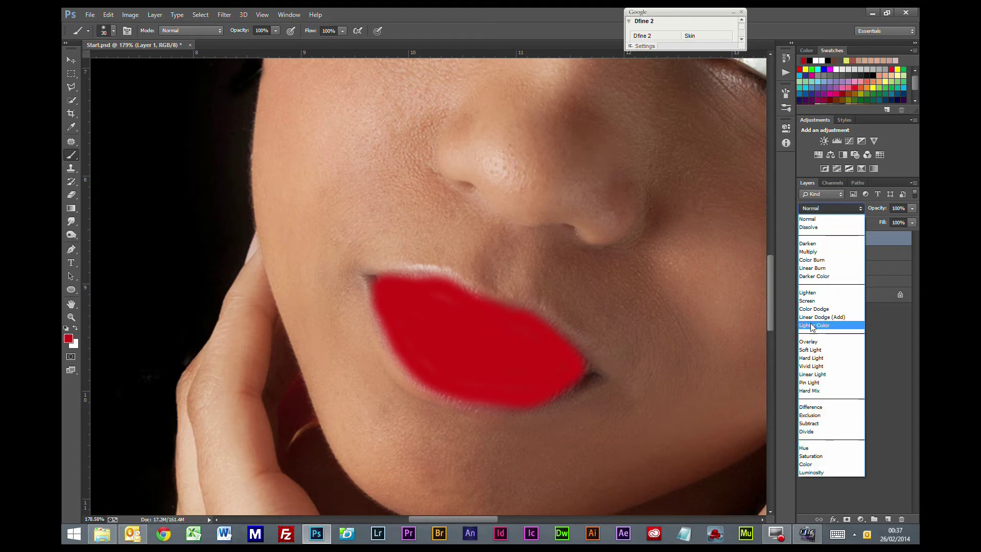
pyautogui.click(808, 252)
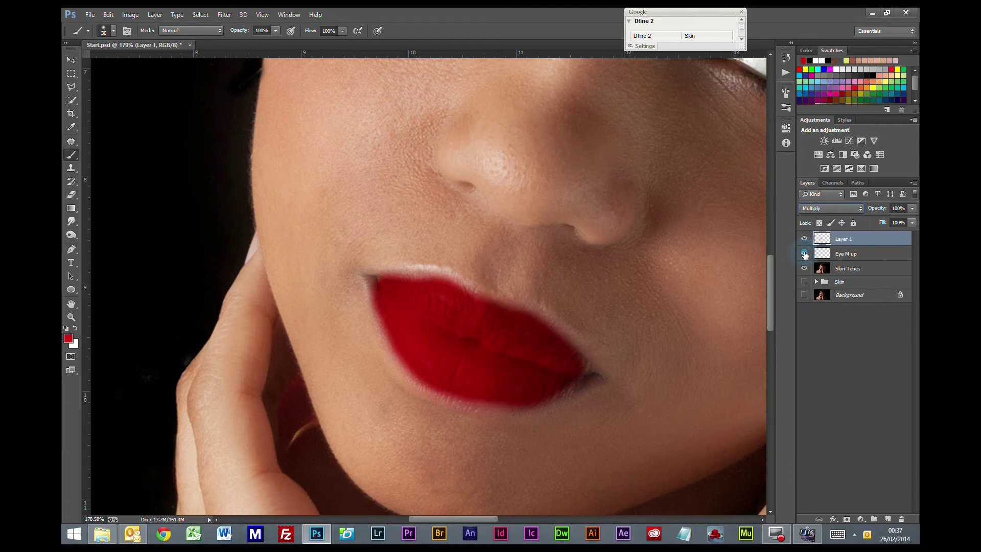
pyautogui.click(913, 209)
pyautogui.moveTo(910, 219); pyautogui.dragTo(872, 222)
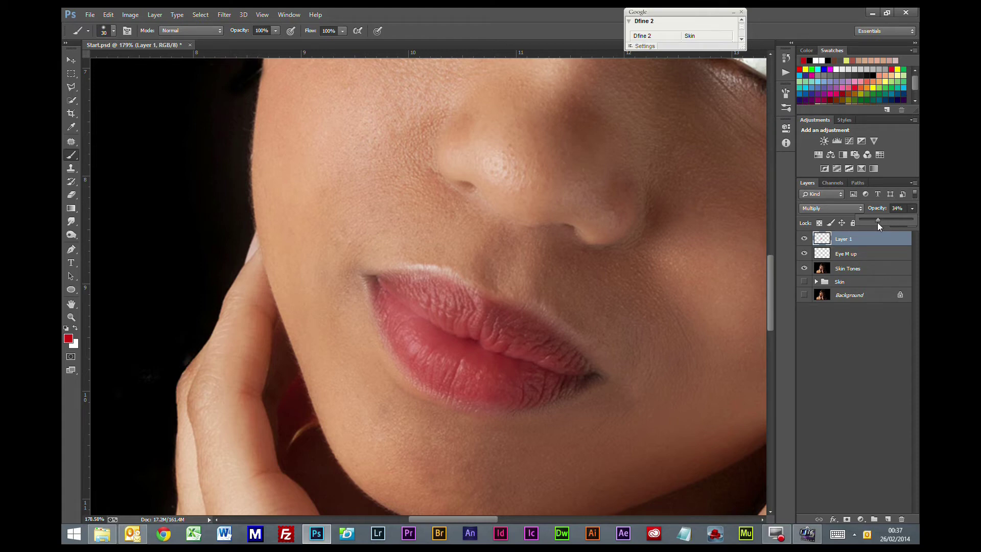
pyautogui.moveTo(878, 222); pyautogui.dragTo(875, 222)
pyautogui.click(805, 240)
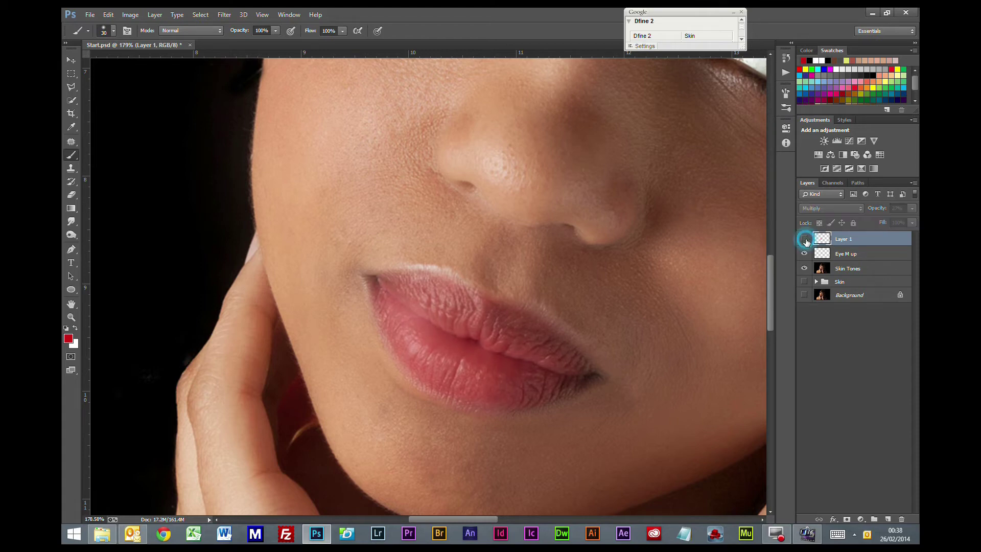
pyautogui.click(806, 239)
pyautogui.scroll(-3, 707, 336)
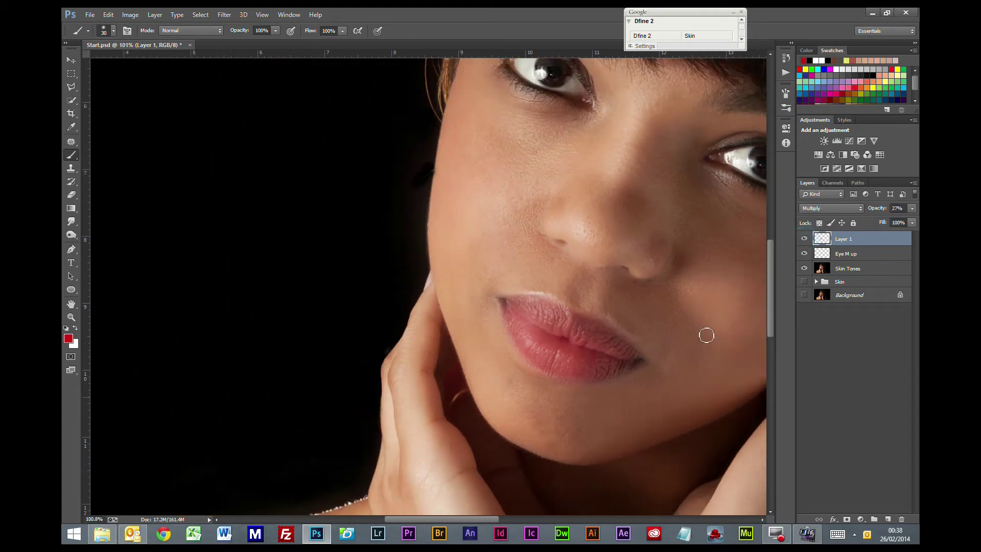
pyautogui.scroll(-5, 706, 336)
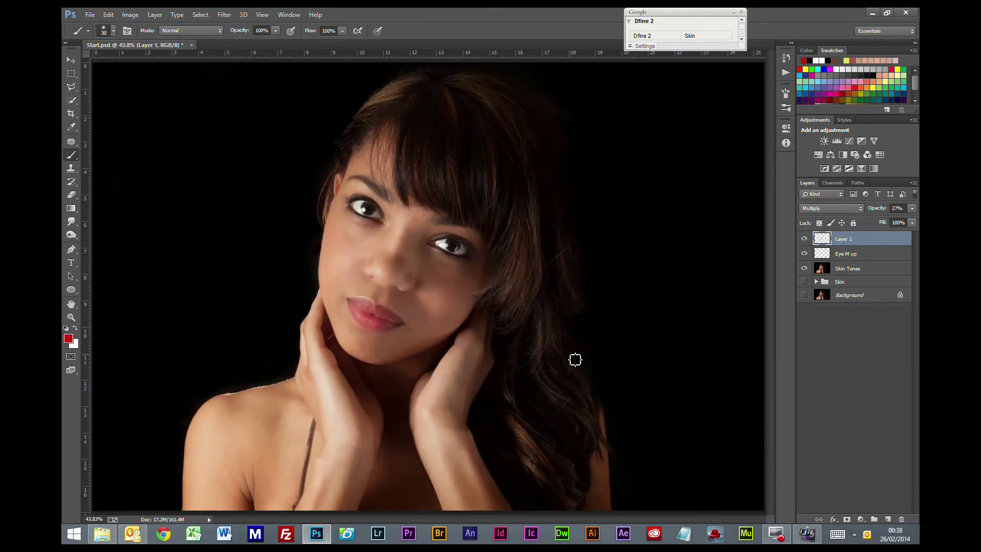
pyautogui.scroll(2, 575, 360)
pyautogui.scroll(1, 495, 330)
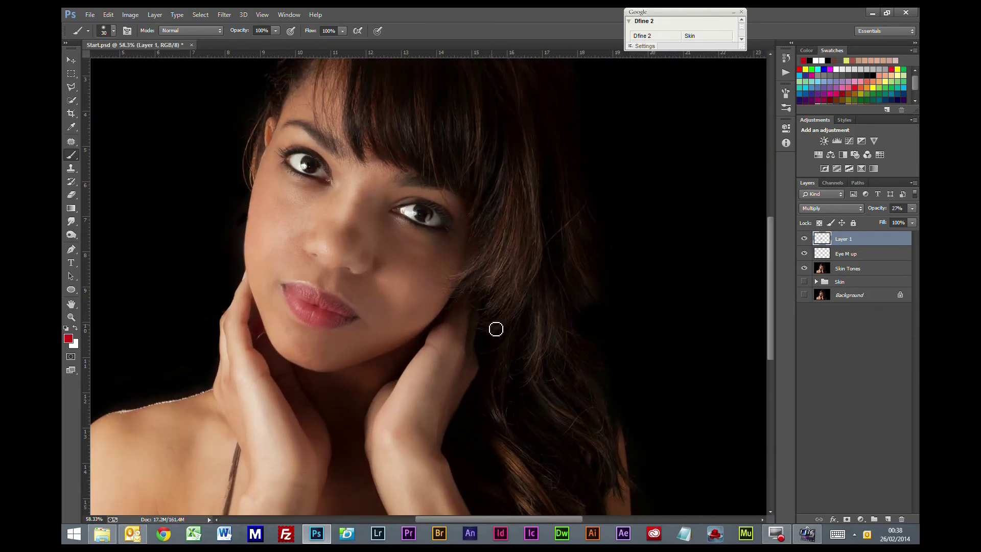
pyautogui.scroll(-1, 496, 330)
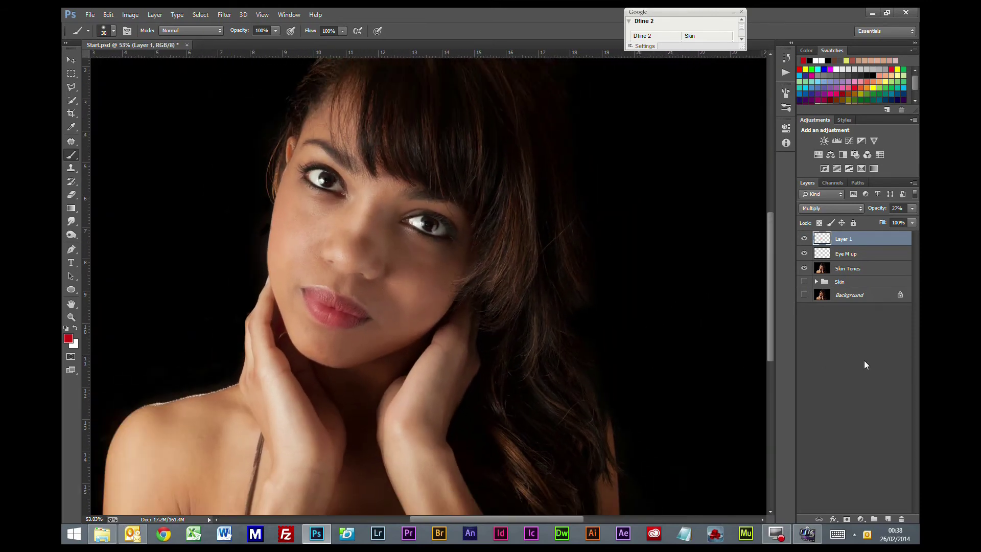
pyautogui.click(911, 208)
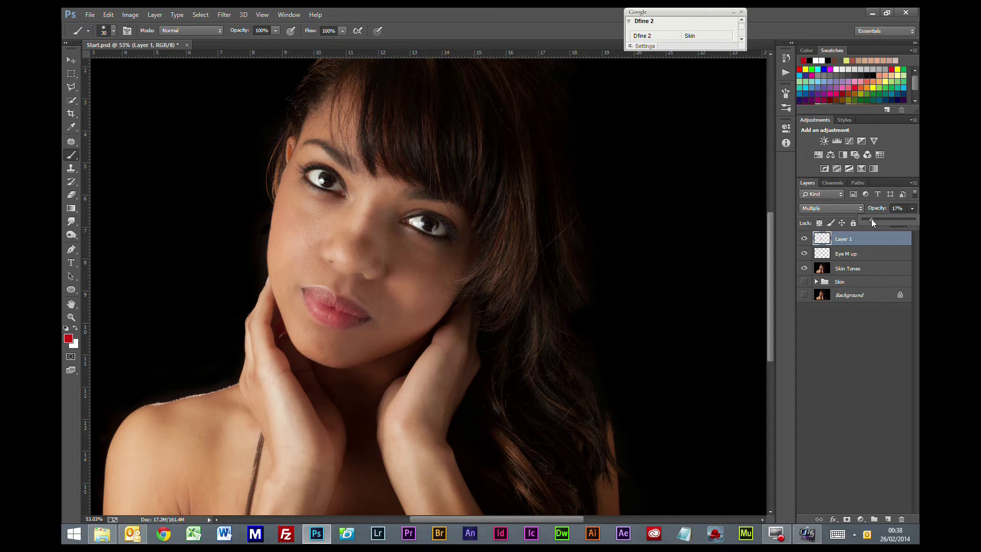
pyautogui.click(804, 240)
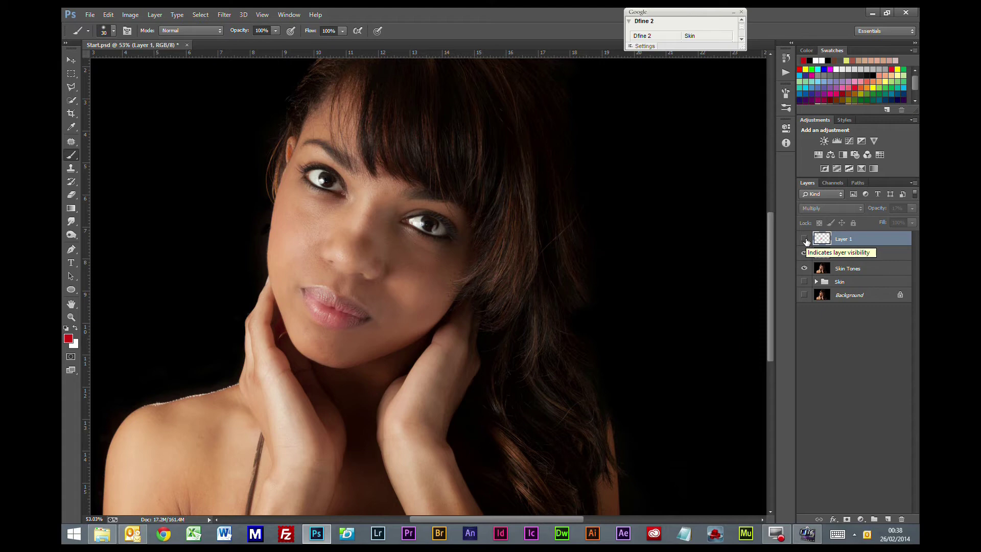
pyautogui.click(805, 239)
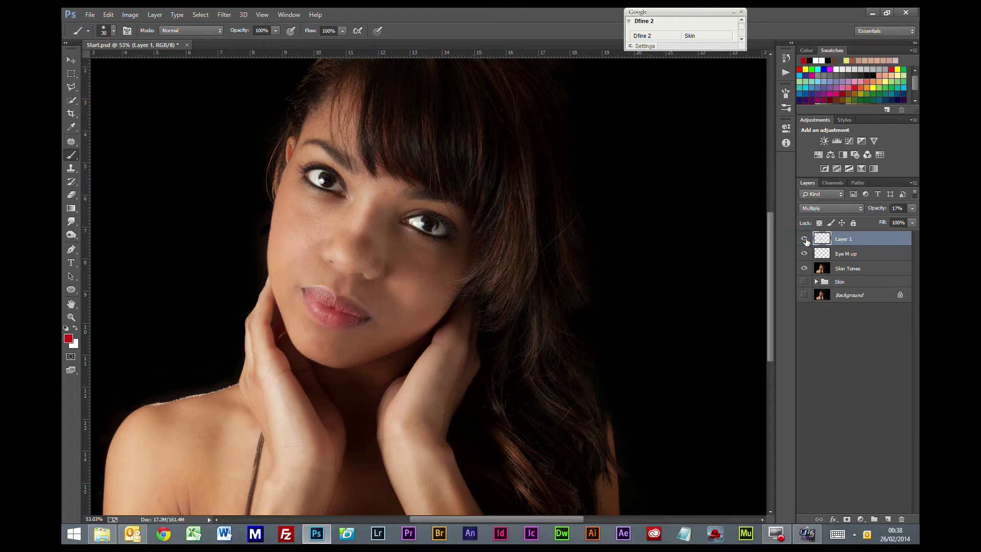
pyautogui.scroll(2, 341, 322)
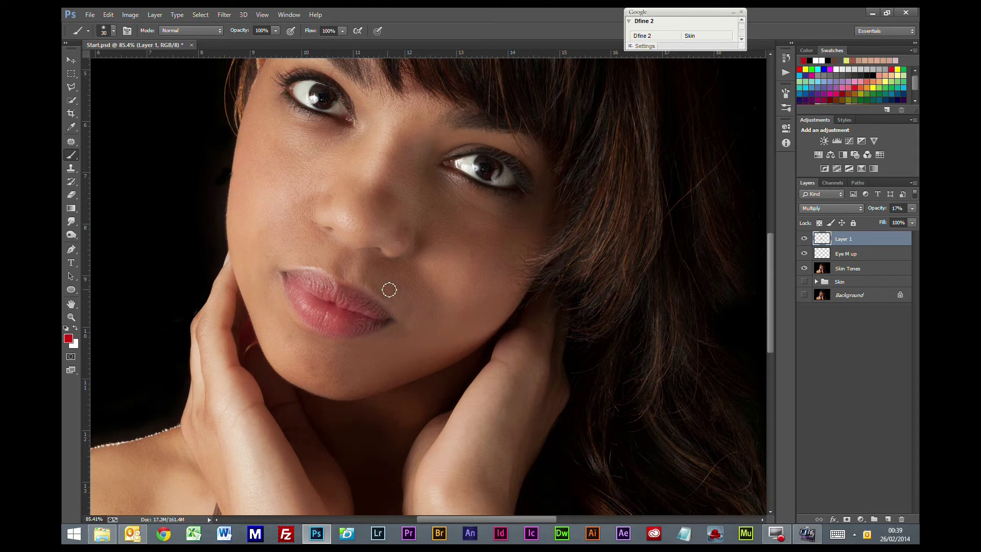
pyautogui.click(858, 355)
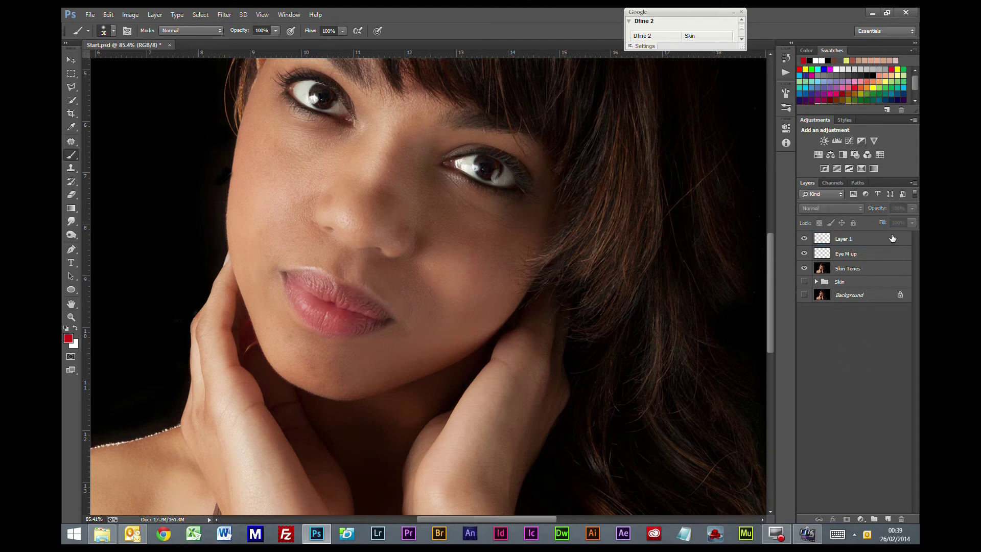
pyautogui.scroll(-2, 649, 197)
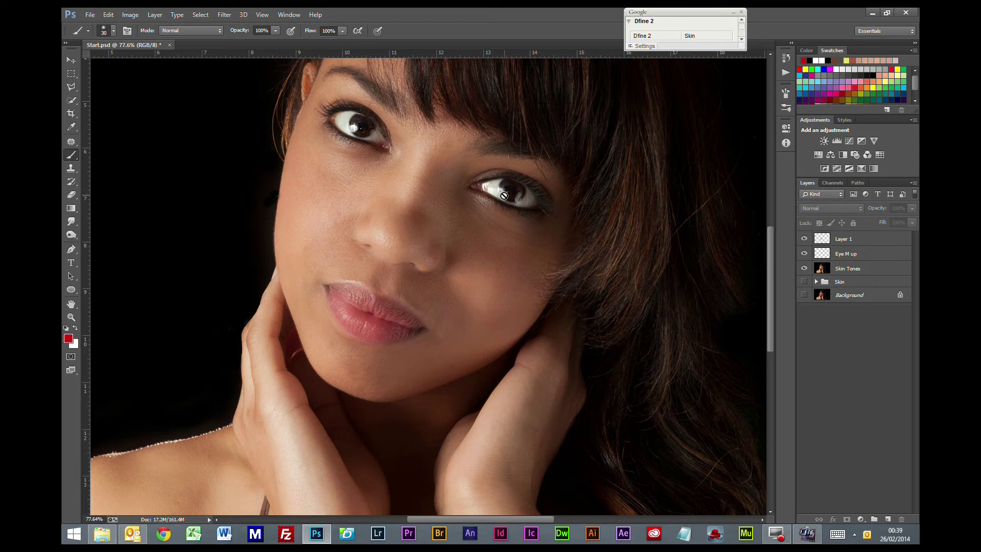
pyautogui.click(861, 240)
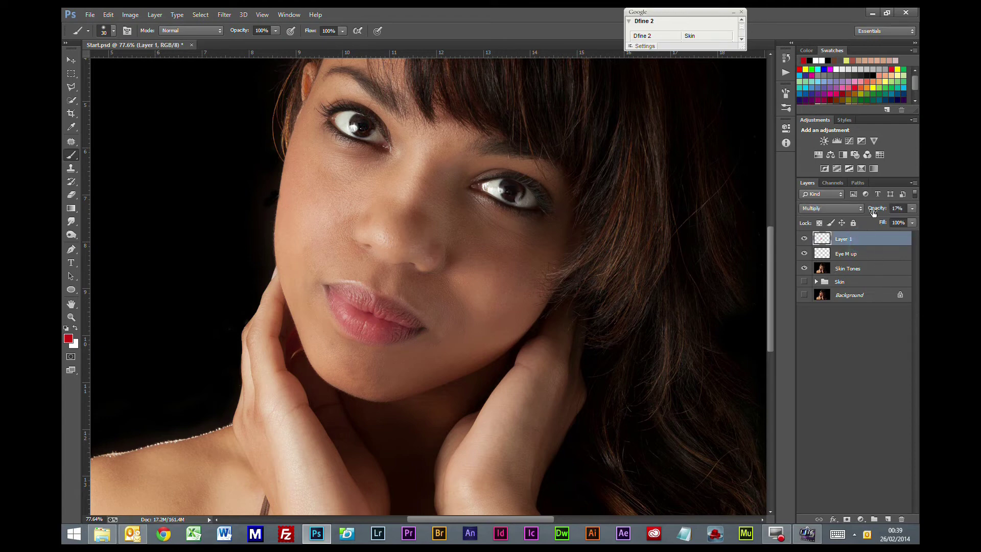
# - Add a Selective Color adjustment with Cyan in the Reds dragged down to -100%
pyautogui.click(861, 169)
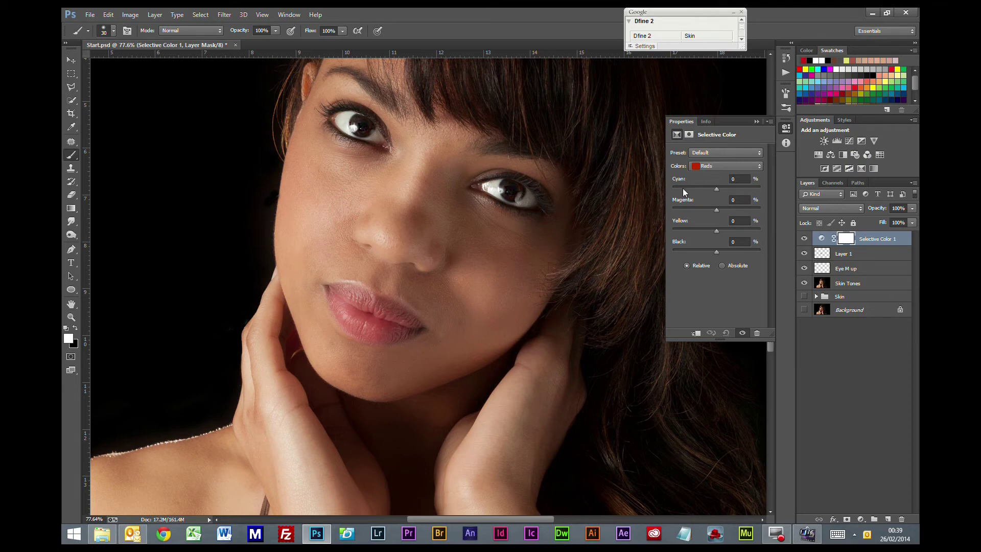
pyautogui.scroll(5, 501, 210)
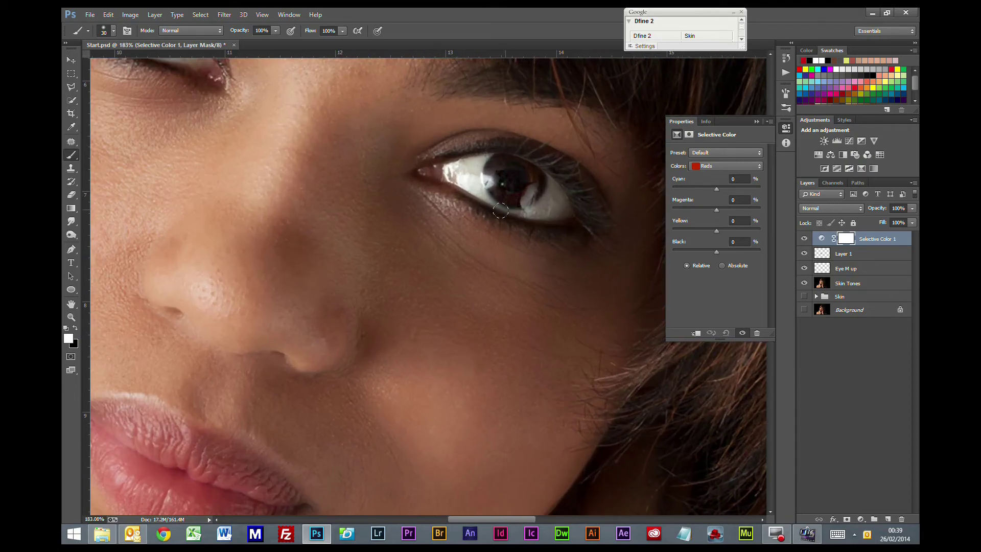
pyautogui.moveTo(300, 200); pyautogui.dragTo(341, 322)
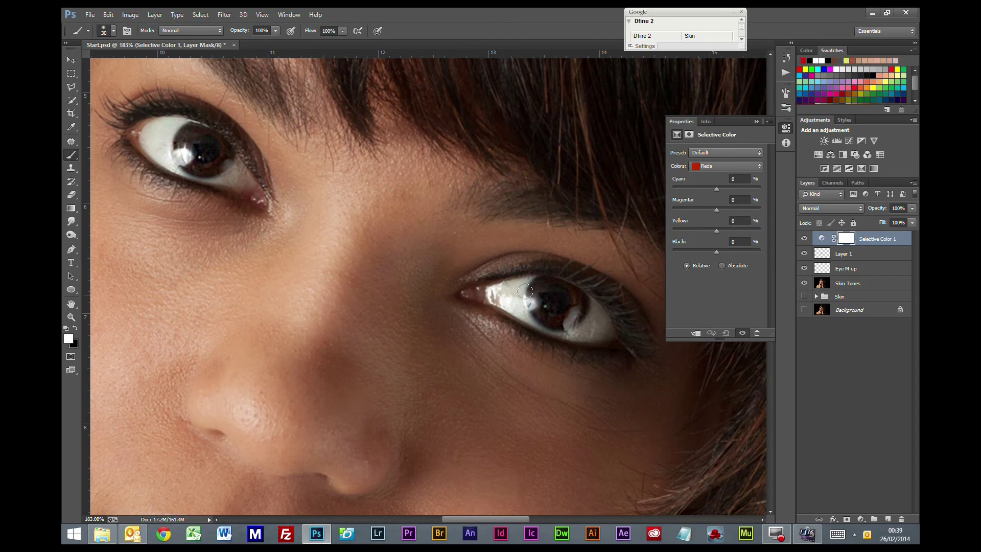
pyautogui.click(718, 188)
pyautogui.moveTo(690, 195); pyautogui.dragTo(674, 196)
pyautogui.moveTo(674, 191); pyautogui.dragTo(669, 191)
pyautogui.click(756, 121)
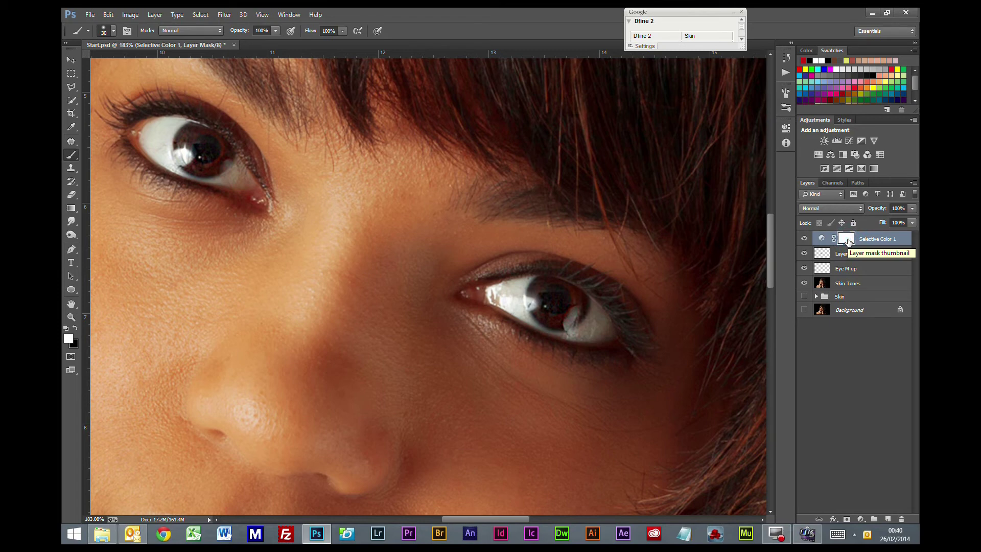
# - Invert the Selective Color mask to black and paint the tint onto the first iris with a smaller brush
pyautogui.hotkey('ctrl', 'i')
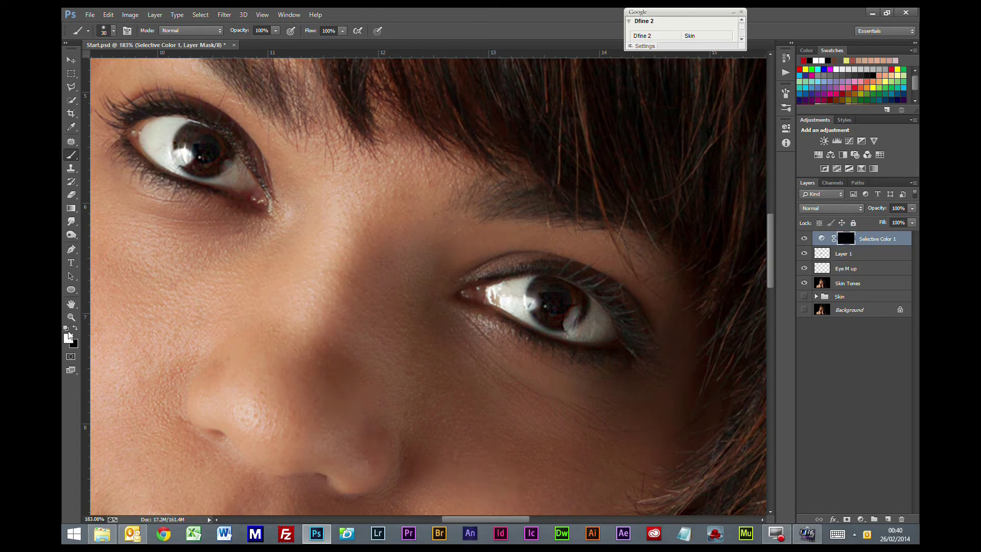
pyautogui.scroll(2, 573, 296)
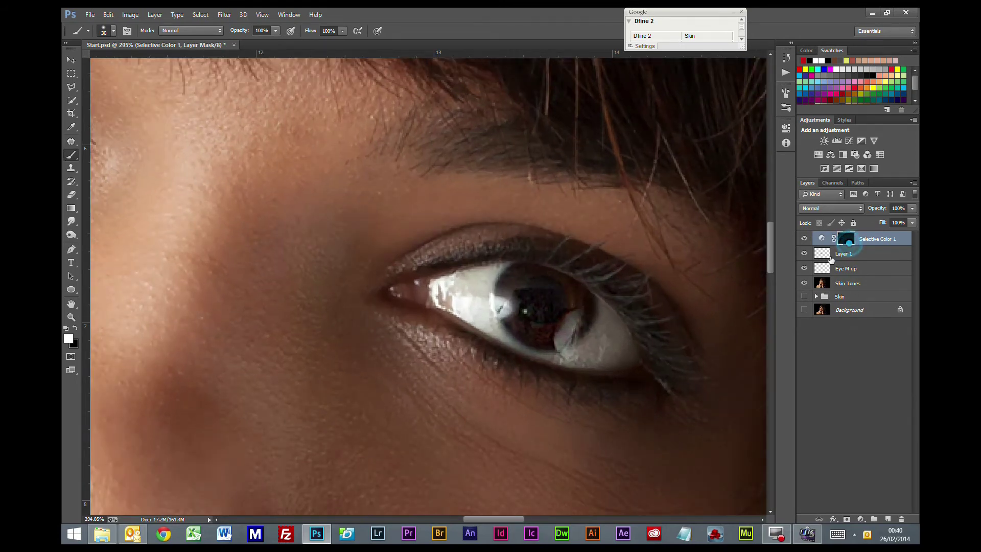
pyautogui.press('[')
pyautogui.press('[')
pyautogui.press('[')
pyautogui.moveTo(576, 295)
pyautogui.mouseDown()
pyautogui.moveTo(558, 336)
pyautogui.moveTo(537, 333)
pyautogui.moveTo(552, 336)
pyautogui.moveTo(574, 333)
pyautogui.moveTo(578, 298)
pyautogui.moveTo(565, 327)
pyautogui.moveTo(548, 334)
pyautogui.moveTo(521, 328)
pyautogui.moveTo(505, 301)
pyautogui.moveTo(528, 272)
pyautogui.moveTo(557, 276)
pyautogui.moveTo(580, 308)
pyautogui.mouseUp()
pyautogui.moveTo(537, 336)
pyautogui.mouseDown()
pyautogui.moveTo(528, 331)
pyautogui.moveTo(537, 333)
pyautogui.mouseUp()
pyautogui.moveTo(490, 525); pyautogui.dragTo(443, 524)
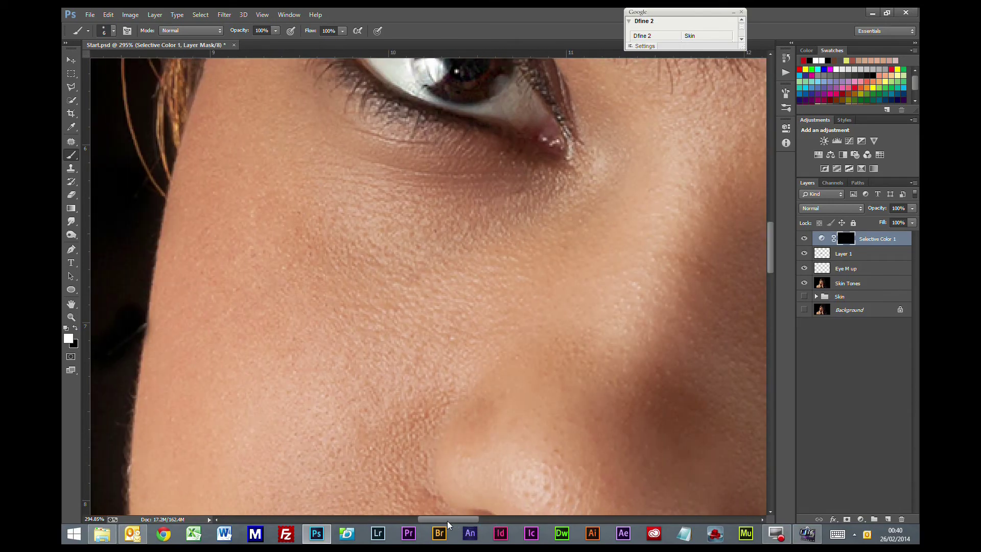
# - Paint the warm tint onto the other eye's iris, then enlarge the brush slightly
pyautogui.moveTo(537, 237)
pyautogui.mouseDown()
pyautogui.moveTo(512, 421)
pyautogui.moveTo(462, 445)
pyautogui.mouseUp()
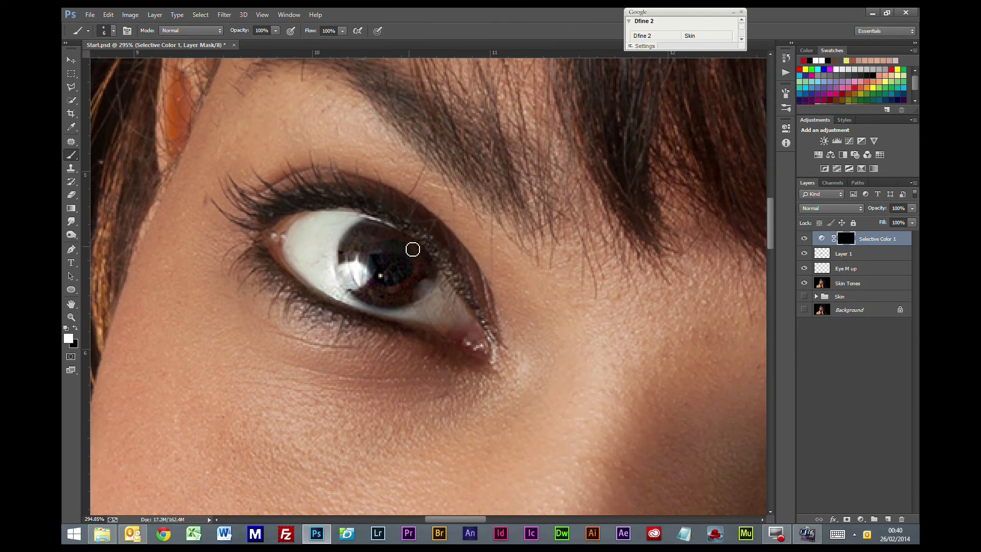
pyautogui.click(406, 241)
pyautogui.moveTo(413, 249)
pyautogui.mouseDown()
pyautogui.moveTo(420, 280)
pyautogui.moveTo(394, 295)
pyautogui.moveTo(424, 275)
pyautogui.moveTo(422, 257)
pyautogui.moveTo(418, 284)
pyautogui.moveTo(376, 290)
pyautogui.moveTo(390, 300)
pyautogui.moveTo(366, 282)
pyautogui.mouseUp()
pyautogui.press(']')
pyautogui.press(']')
pyautogui.press(']')
# - Lower Selective Color 1 to 35% opacity and toggle it to compare, leaving it on
pyautogui.scroll(-5, 445, 339)
pyautogui.scroll(-3, 448, 343)
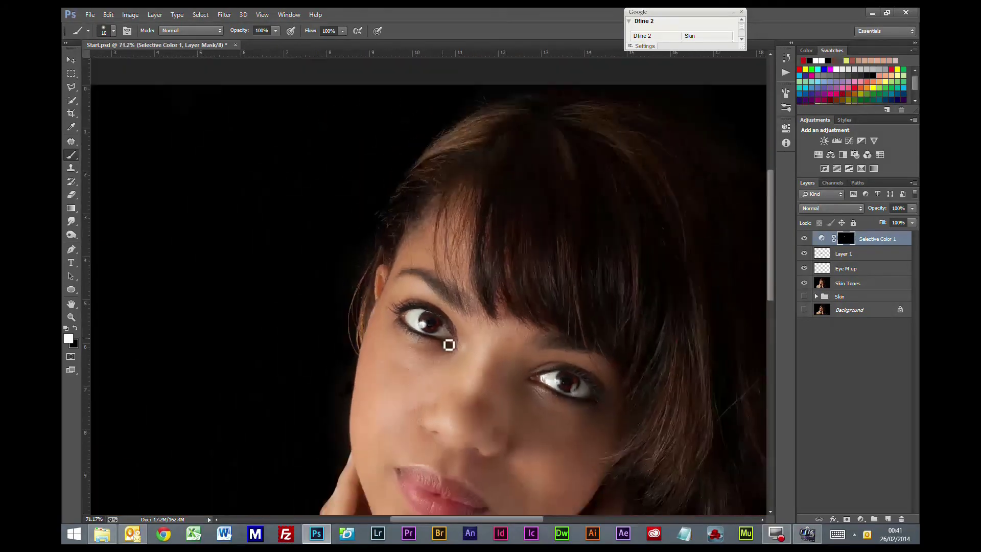
pyautogui.click(909, 210)
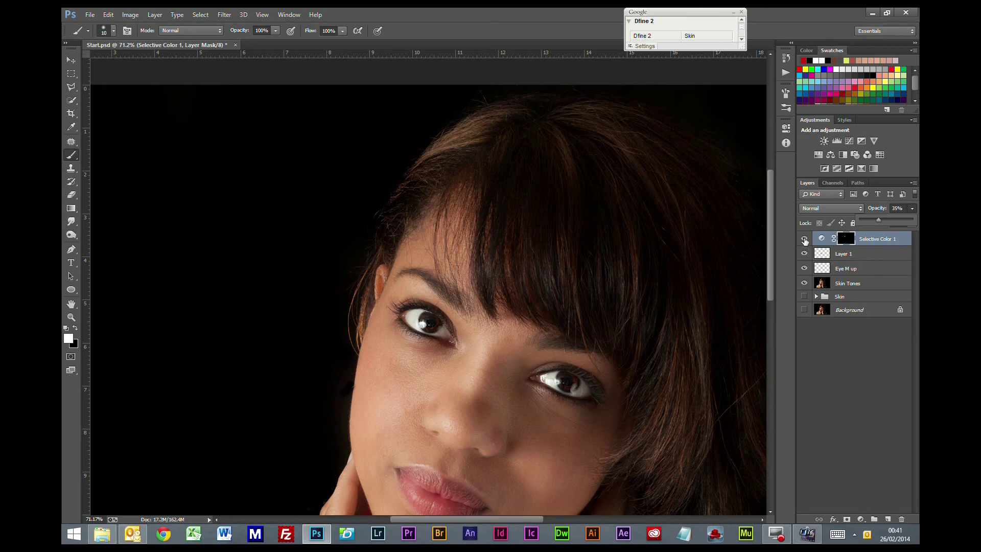
pyautogui.click(805, 241)
pyautogui.click(805, 241)
pyautogui.click(805, 240)
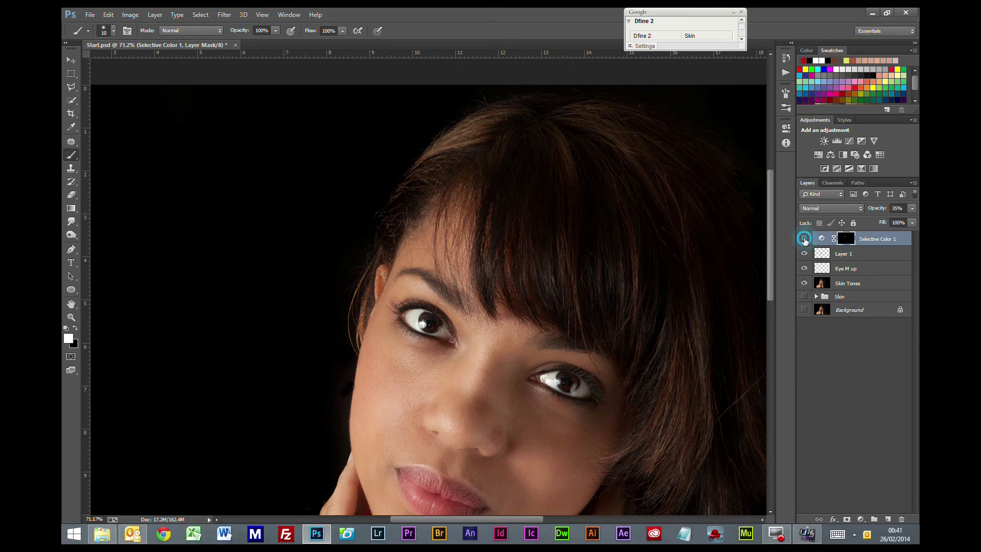
pyautogui.click(805, 240)
pyautogui.click(805, 240)
pyautogui.click(805, 240)
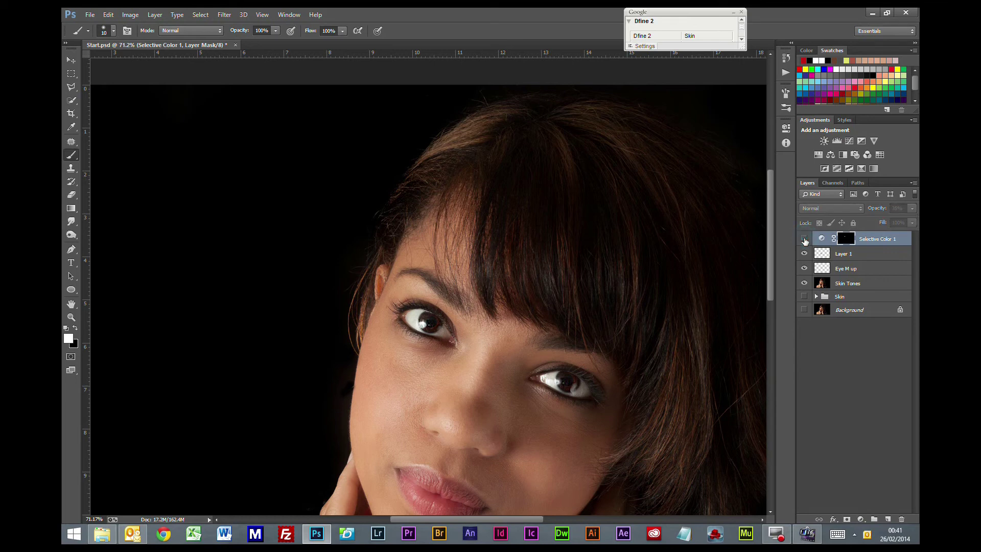
pyautogui.click(805, 240)
pyautogui.click(805, 240)
pyautogui.click(805, 240)
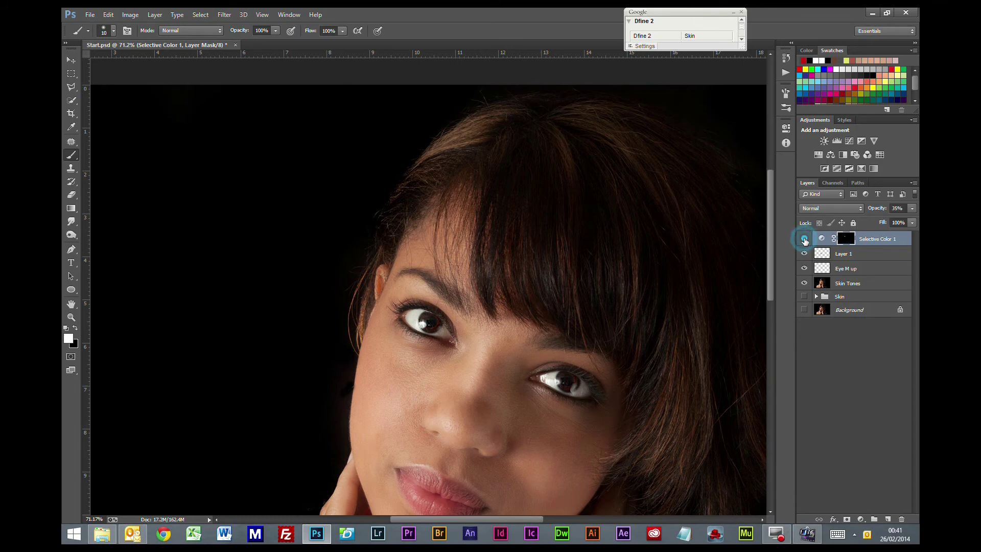
# - Center the face with both eyes visible and compare the iris tint again, ending visible
pyautogui.scroll(-2, 768, 273)
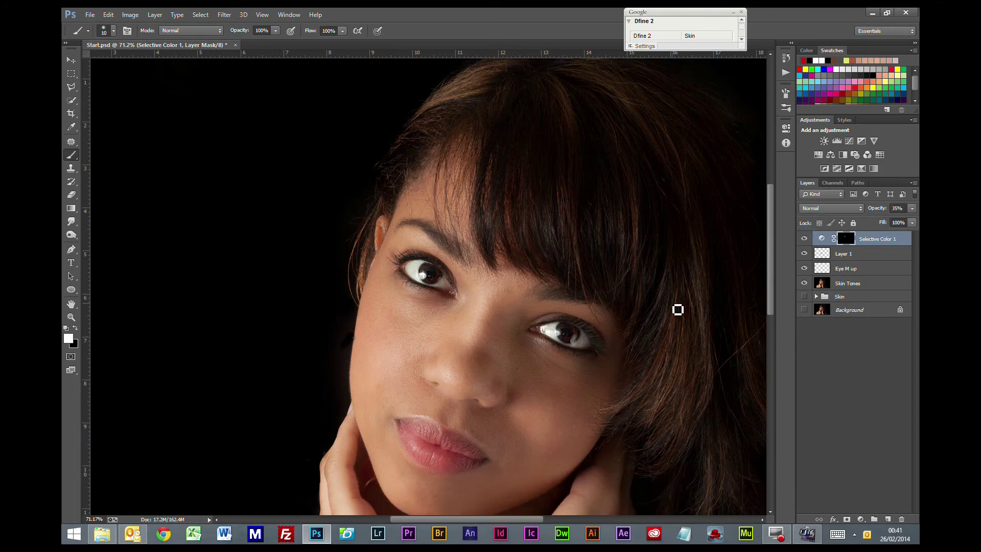
pyautogui.scroll(-4, 678, 310)
pyautogui.scroll(3, 659, 305)
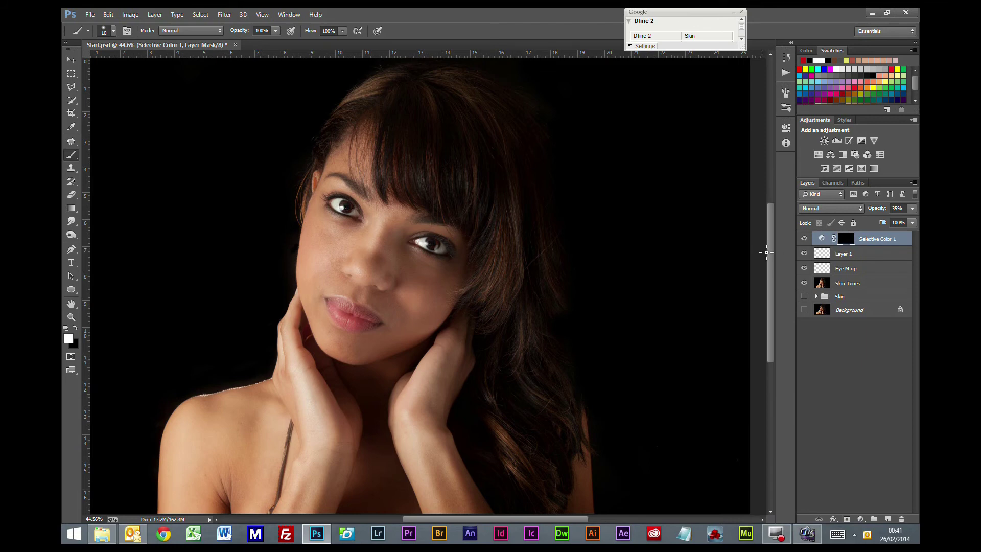
pyautogui.scroll(-1, 594, 321)
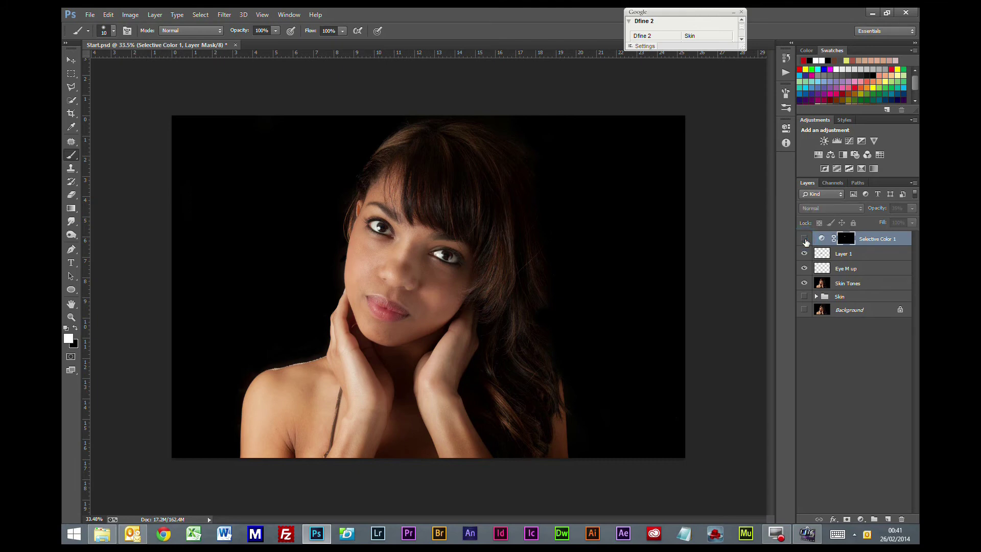
pyautogui.scroll(4, 603, 330)
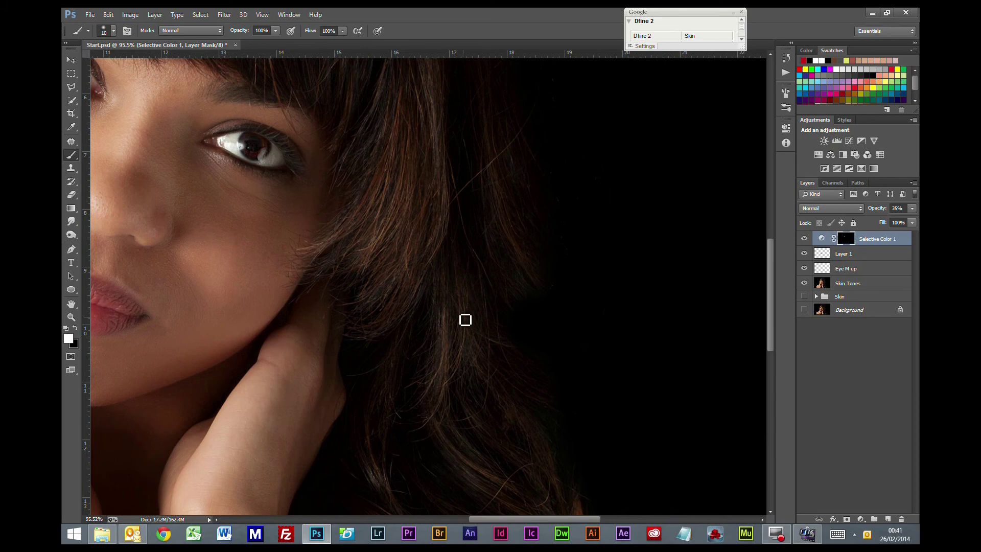
pyautogui.moveTo(379, 256); pyautogui.dragTo(631, 388)
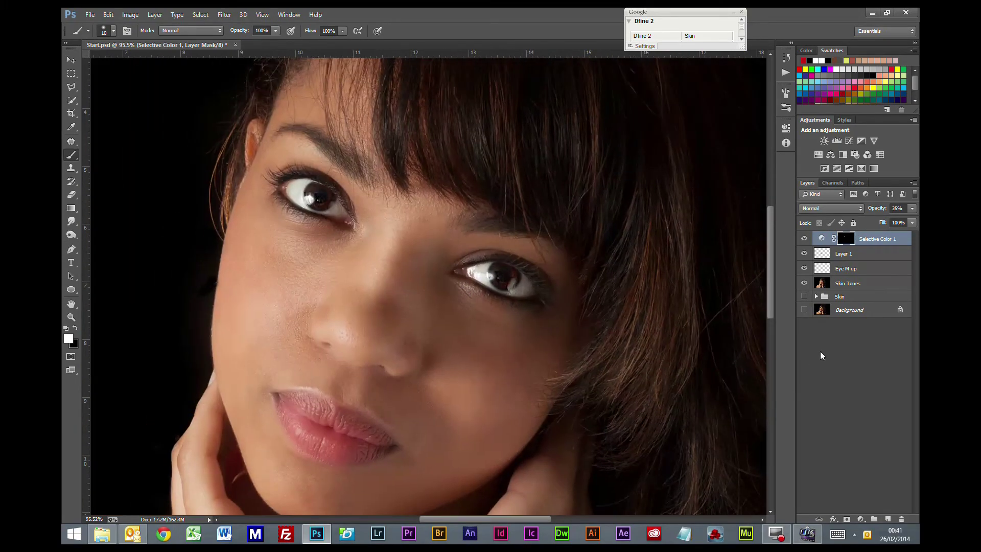
pyautogui.click(804, 239)
pyautogui.click(805, 239)
pyautogui.click(804, 239)
pyautogui.click(804, 239)
pyautogui.click(805, 238)
pyautogui.click(805, 239)
pyautogui.click(805, 238)
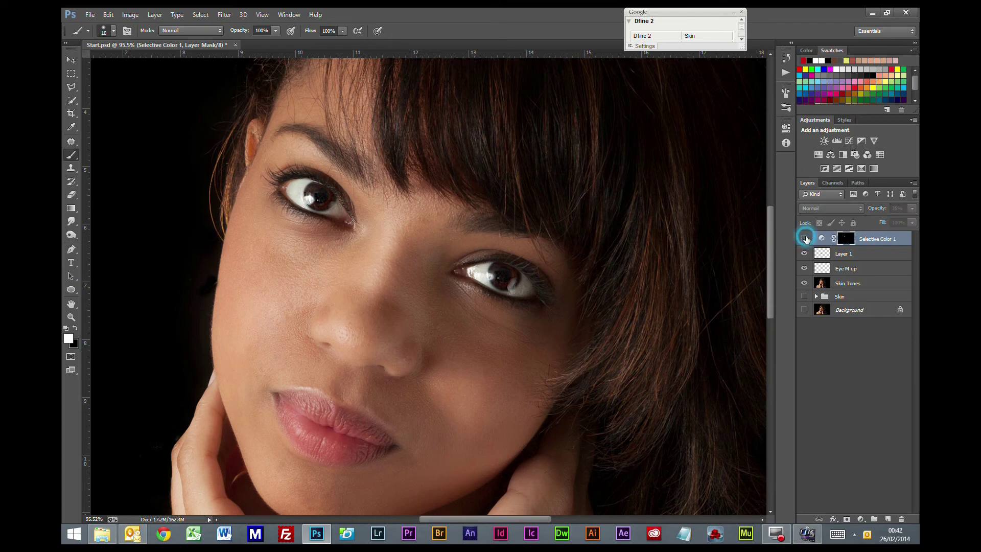
pyautogui.click(805, 238)
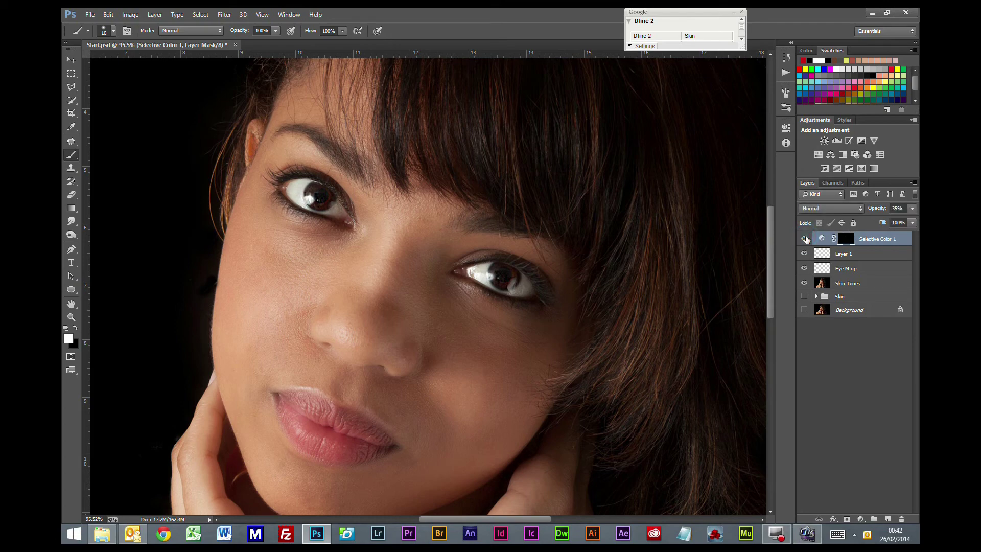
# - Merge the visible layers into a new layer named 'Part 2', then toggle the Skin group to compare
pyautogui.hotkey('ctrl', '0')
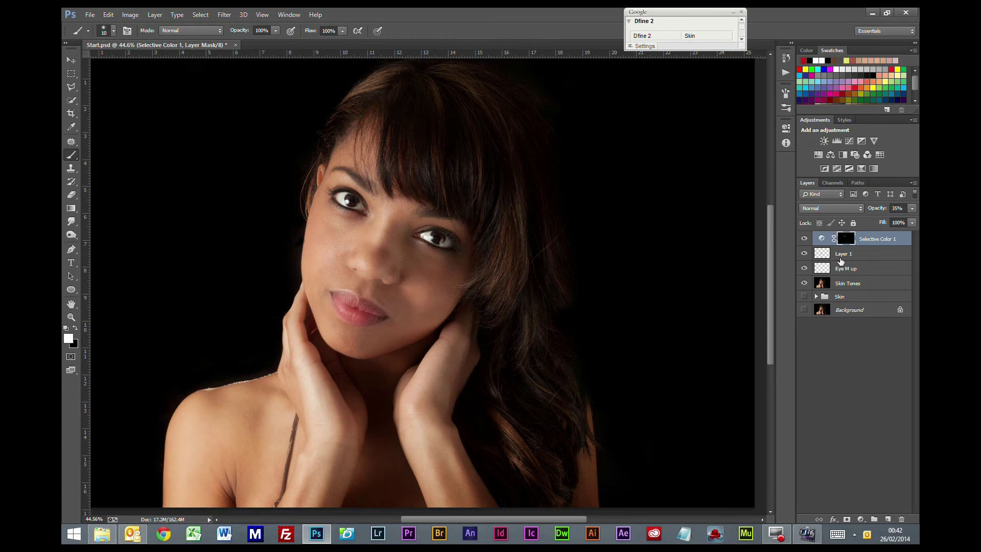
pyautogui.hotkey('ctrl', 'shift', 'e')
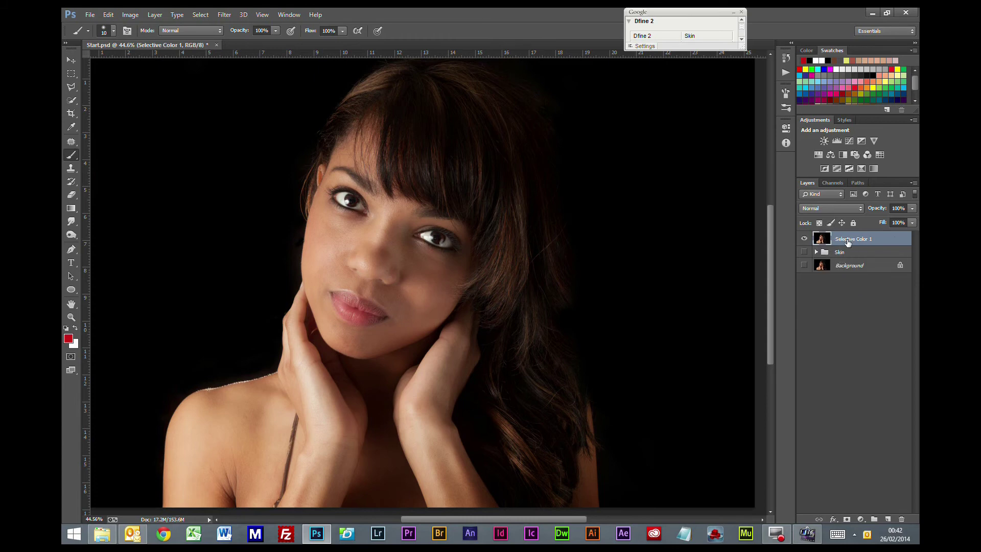
pyautogui.doubleClick(847, 241)
pyautogui.write('PArt')
pyautogui.press('BackSpace')
pyautogui.press('BackSpace')
pyautogui.write('art 2')
pyautogui.click(861, 305)
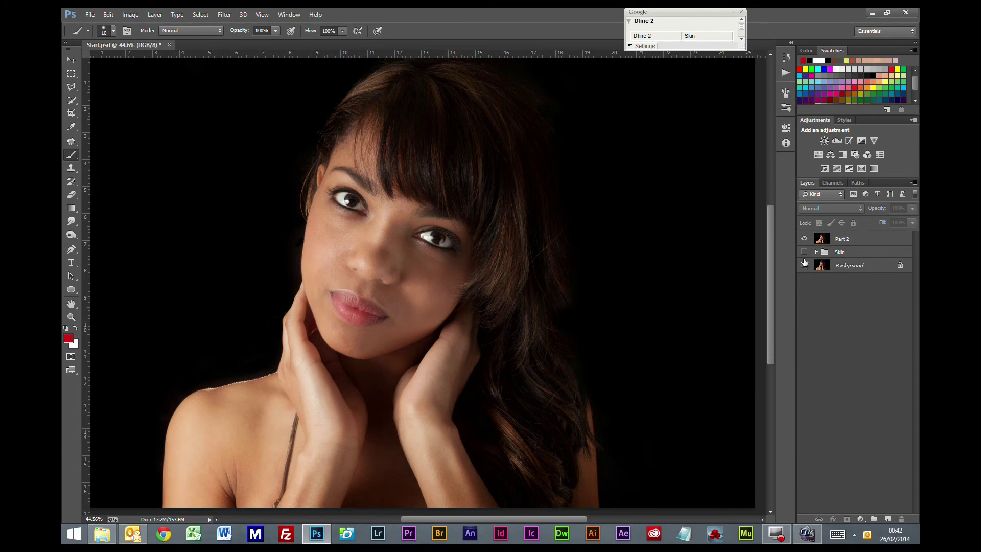
pyautogui.click(805, 250)
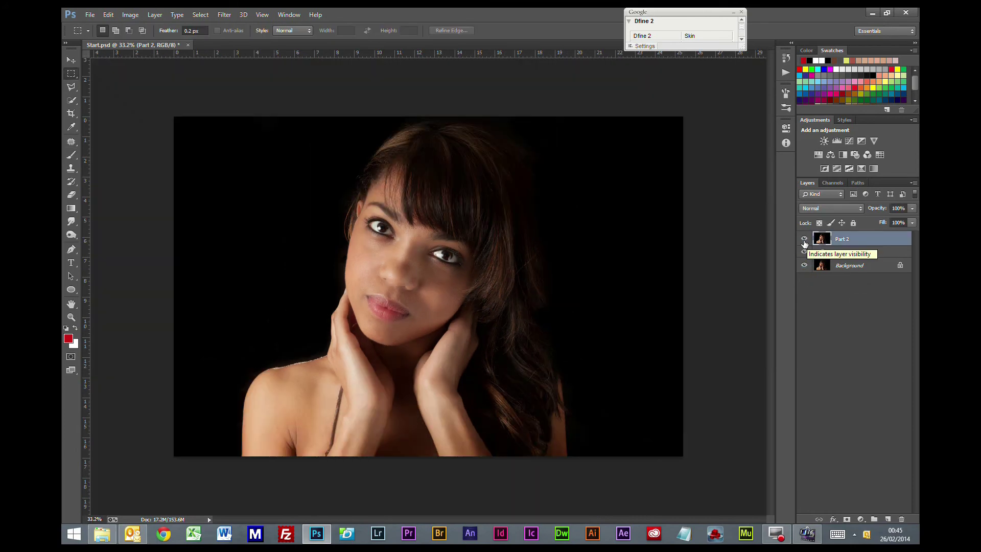
pyautogui.click(805, 240)
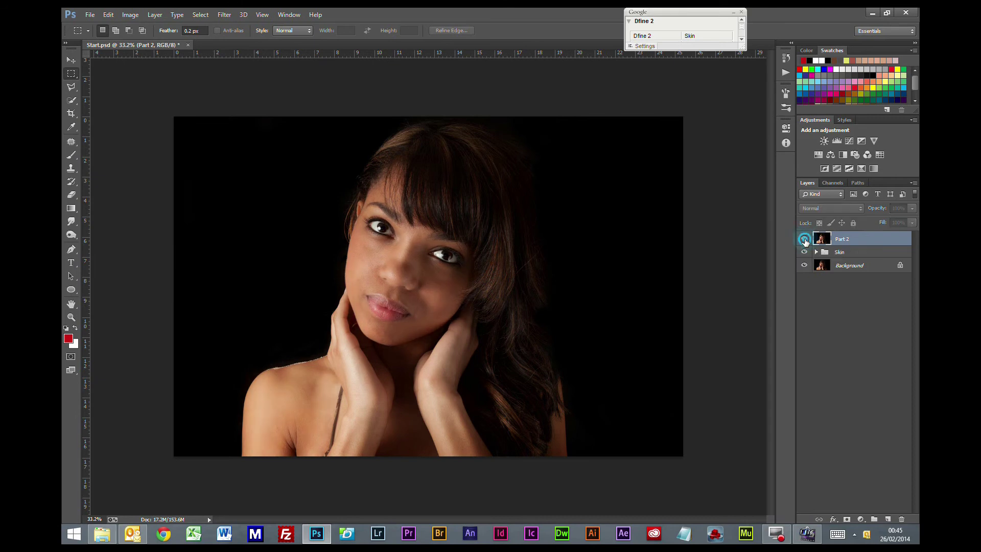
pyautogui.click(805, 240)
pyautogui.click(805, 241)
pyautogui.click(806, 240)
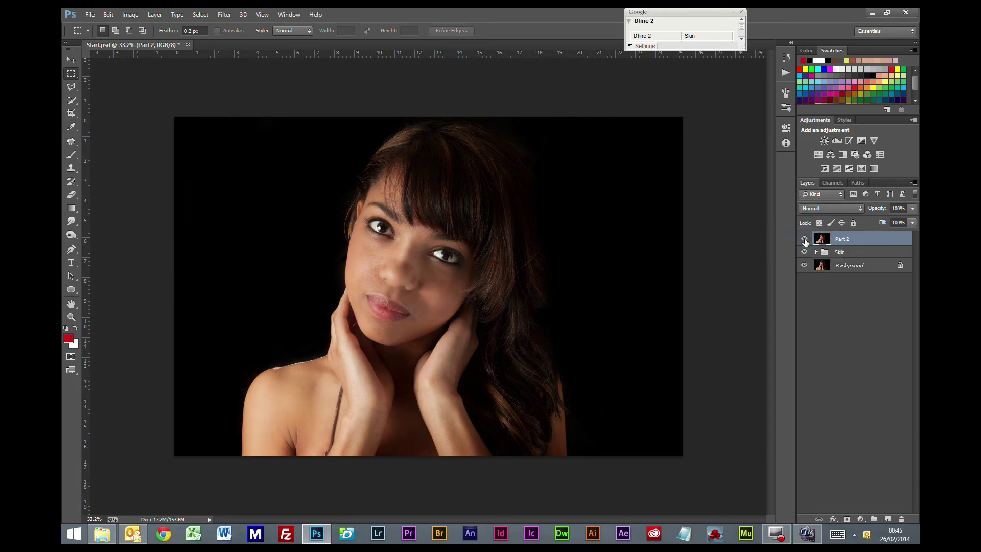
pyautogui.click(805, 240)
pyautogui.click(805, 240)
pyautogui.click(806, 241)
pyautogui.click(806, 240)
pyautogui.click(805, 240)
pyautogui.click(805, 240)
pyautogui.click(805, 241)
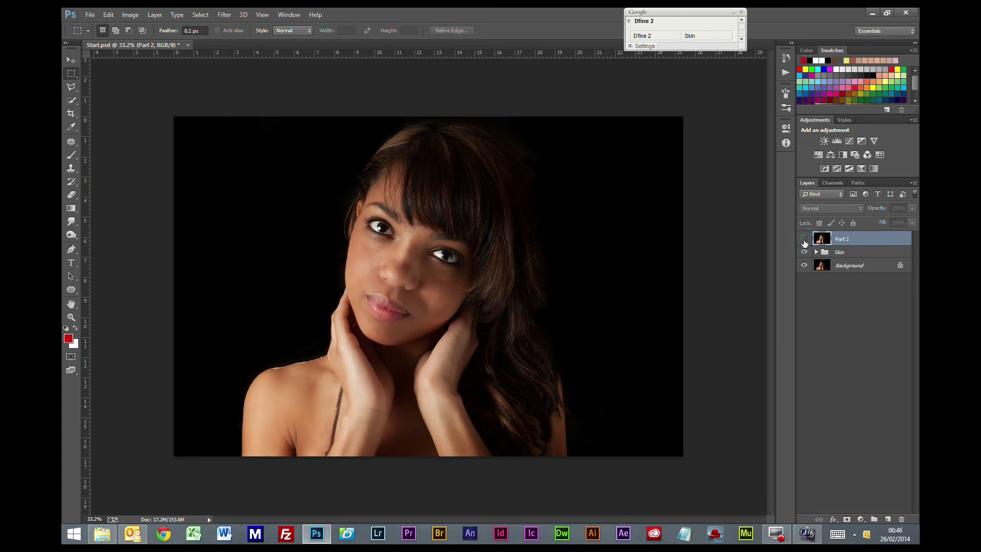
pyautogui.click(805, 240)
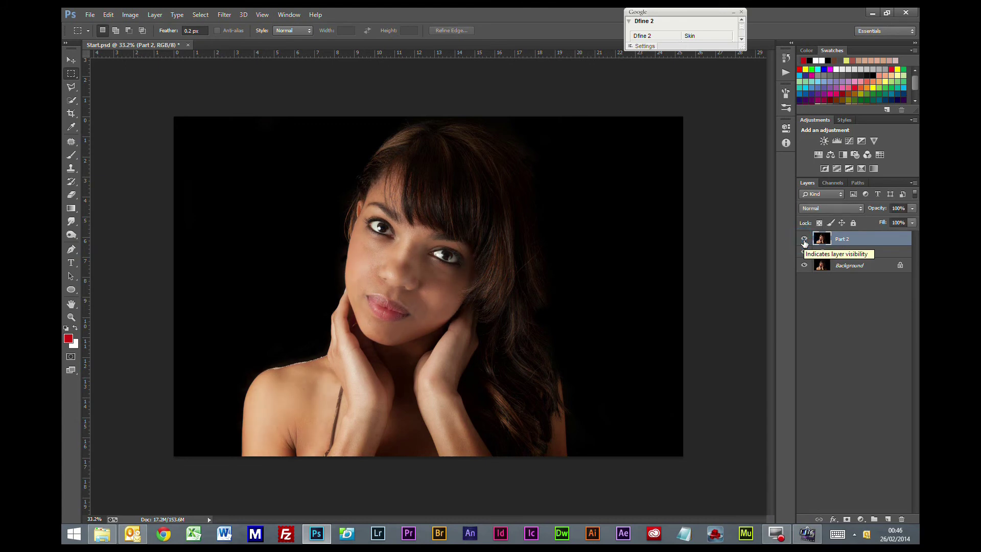
pyautogui.click(805, 240)
pyautogui.click(805, 241)
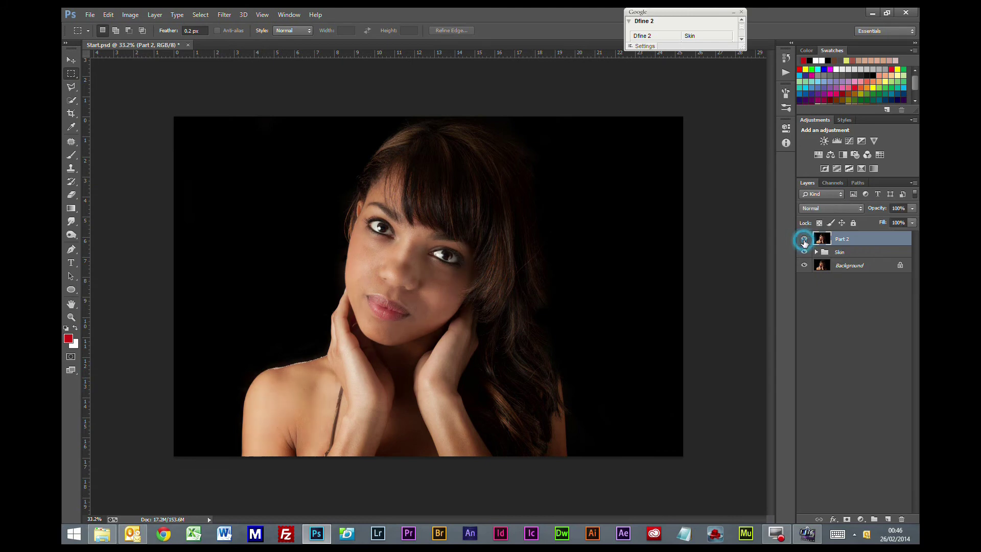
pyautogui.click(805, 240)
pyautogui.moveTo(804, 239); pyautogui.dragTo(805, 257)
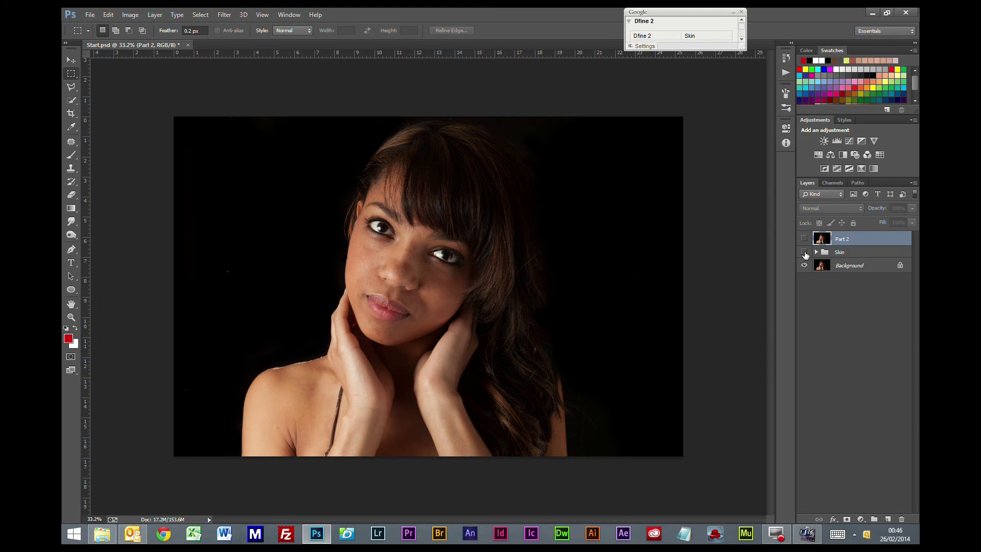
pyautogui.click(805, 252)
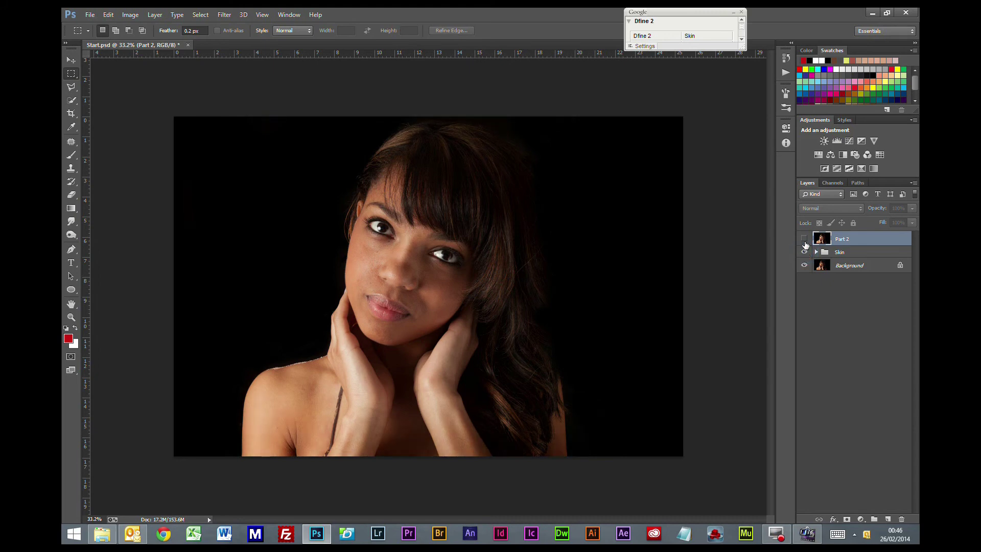
pyautogui.click(805, 241)
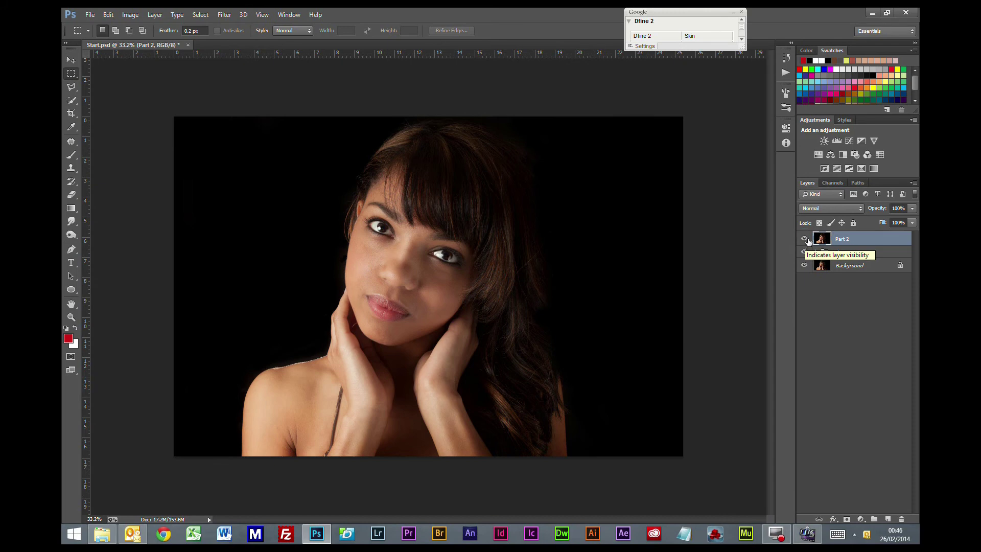
pyautogui.click(823, 302)
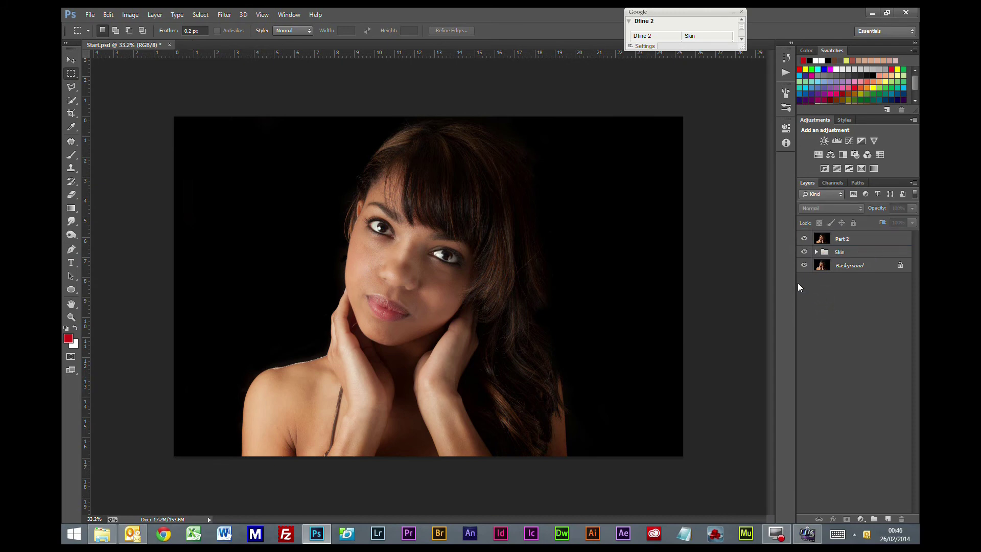
pyautogui.click(860, 243)
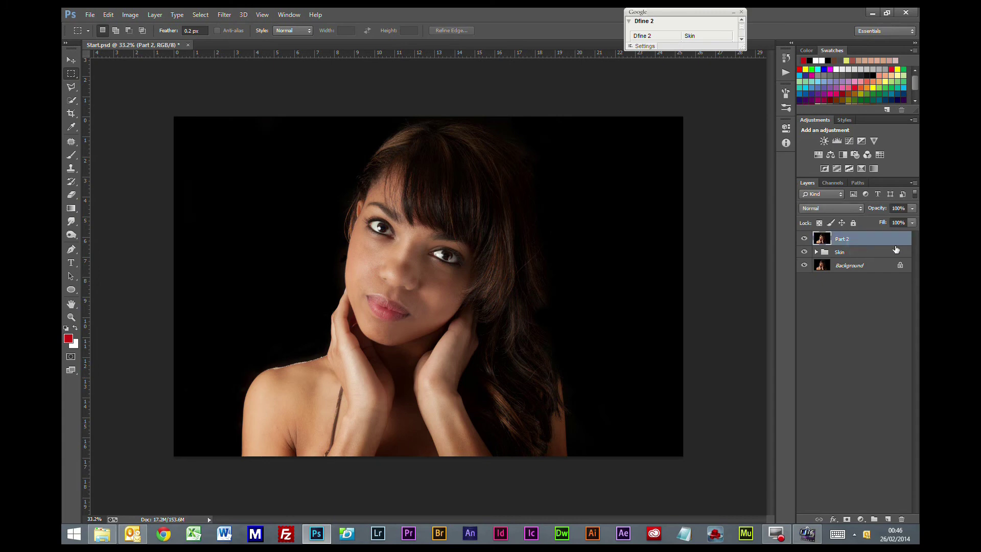
# - Duplicate Part 2 and narrow the copy to 99.1% width with Free Transform
pyautogui.hotkey('ctrl', 'j')
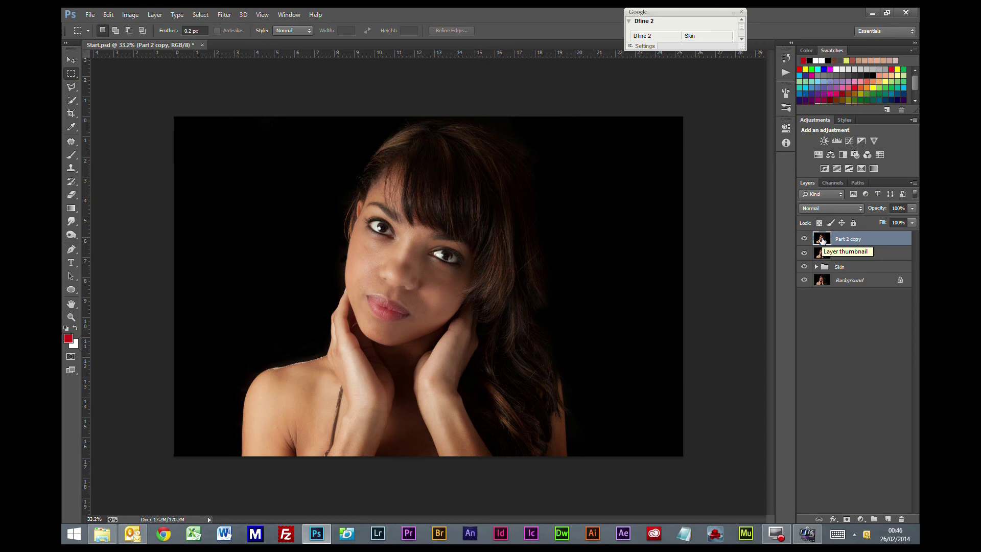
pyautogui.hotkey('ctrl', 't')
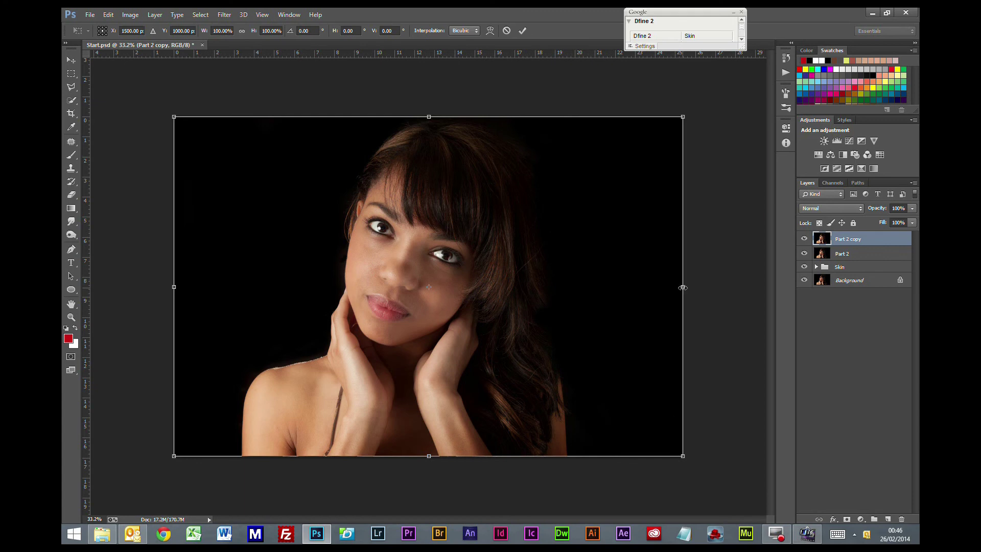
pyautogui.click(683, 288)
pyautogui.moveTo(683, 288); pyautogui.dragTo(678, 288)
pyautogui.press('Return')
pyautogui.press('m')
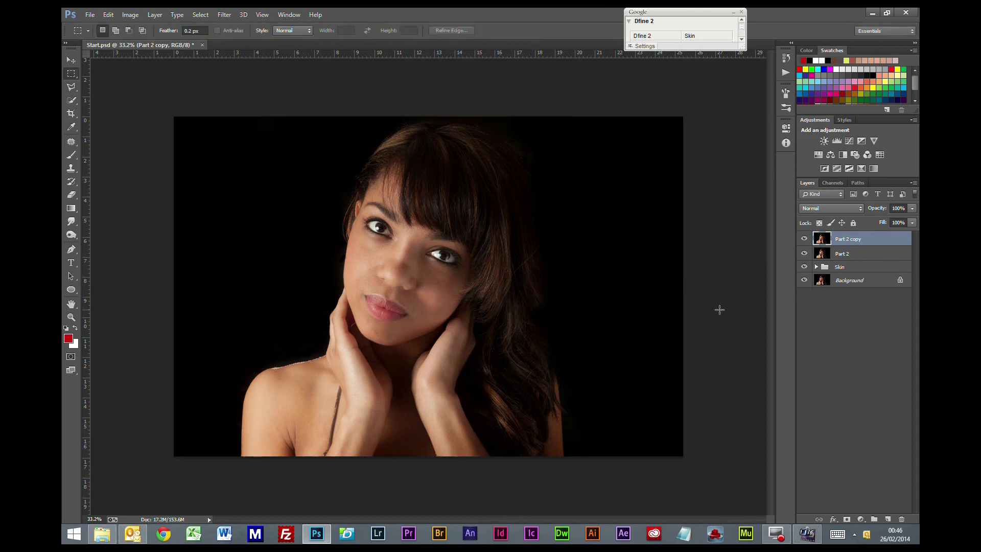
# - Toggle the Part 2 copy's visibility repeatedly to compare the slimmed figure with the original
pyautogui.click(804, 240)
pyautogui.click(804, 240)
pyautogui.click(804, 239)
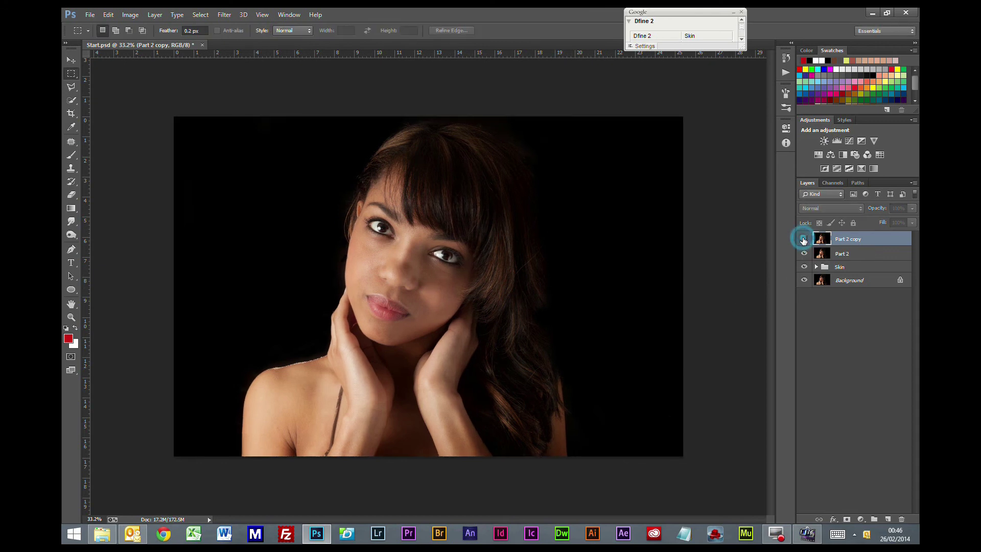
pyautogui.click(804, 239)
pyautogui.click(804, 240)
pyautogui.click(804, 240)
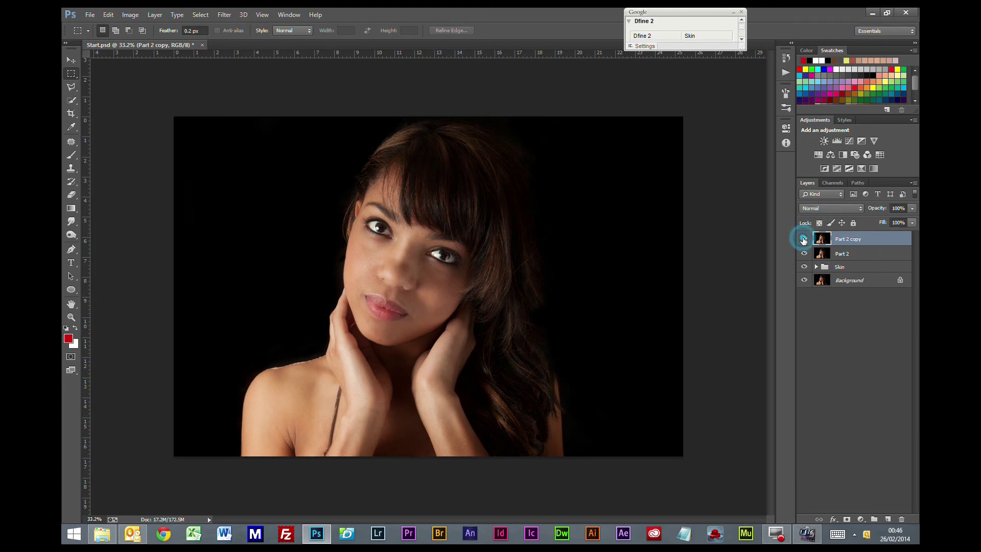
pyautogui.click(804, 240)
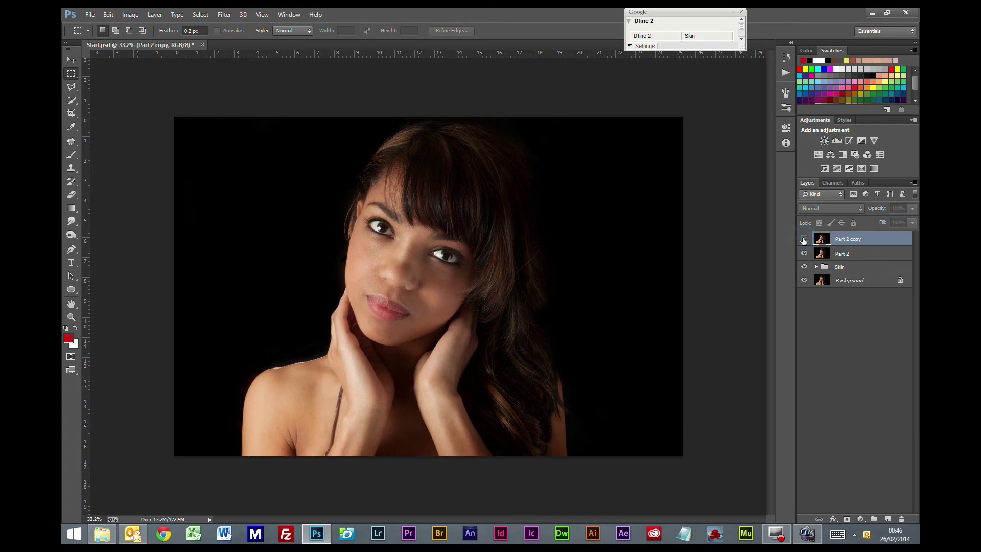
pyautogui.click(804, 240)
pyautogui.click(804, 240)
pyautogui.click(804, 239)
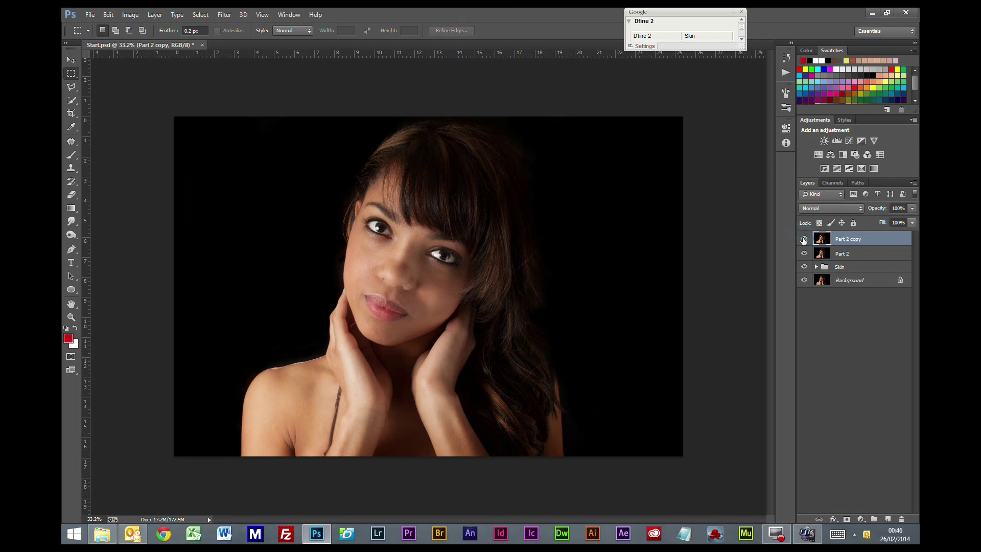
pyautogui.click(804, 239)
pyautogui.click(804, 239)
pyautogui.click(804, 239)
pyautogui.click(804, 240)
pyautogui.click(804, 239)
pyautogui.click(804, 239)
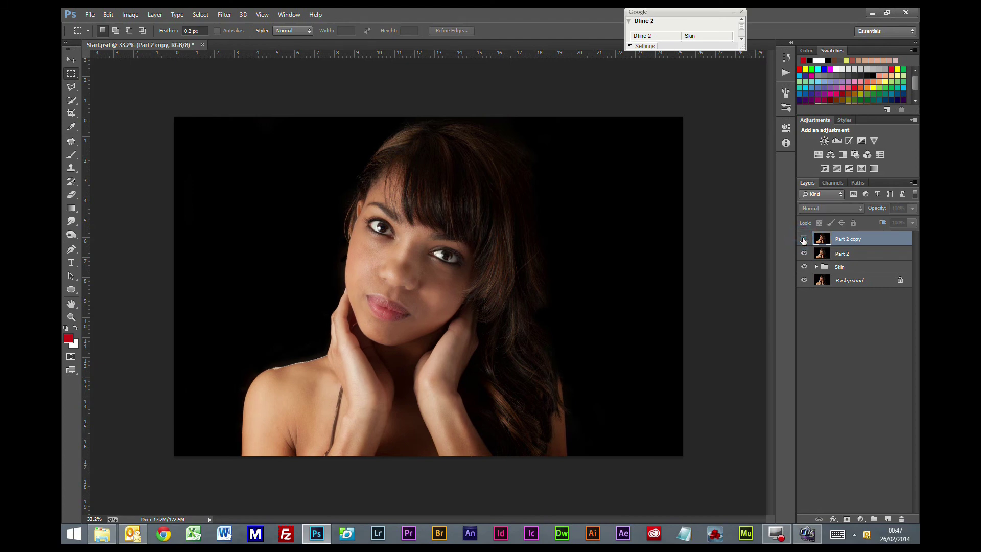
pyautogui.click(804, 239)
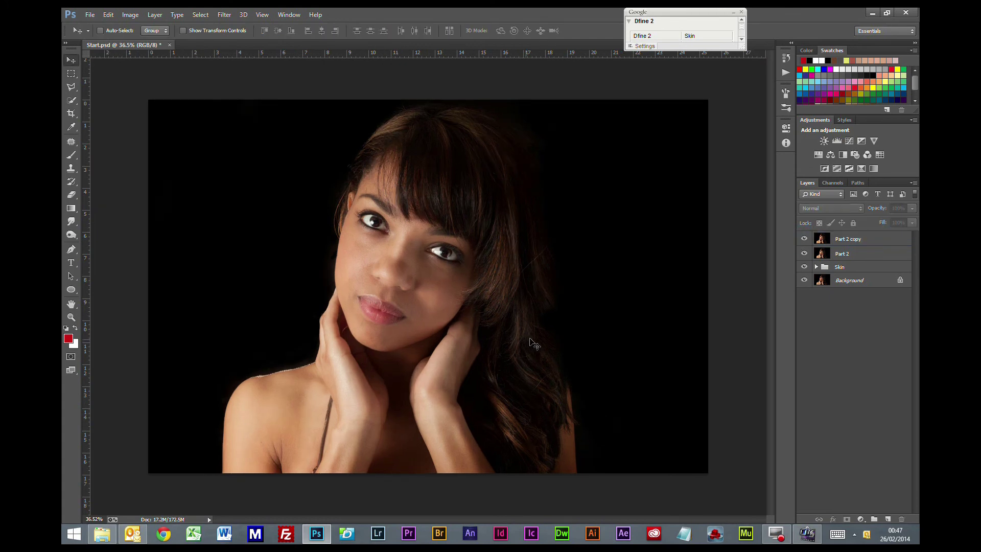
pyautogui.scroll(2, 528, 382)
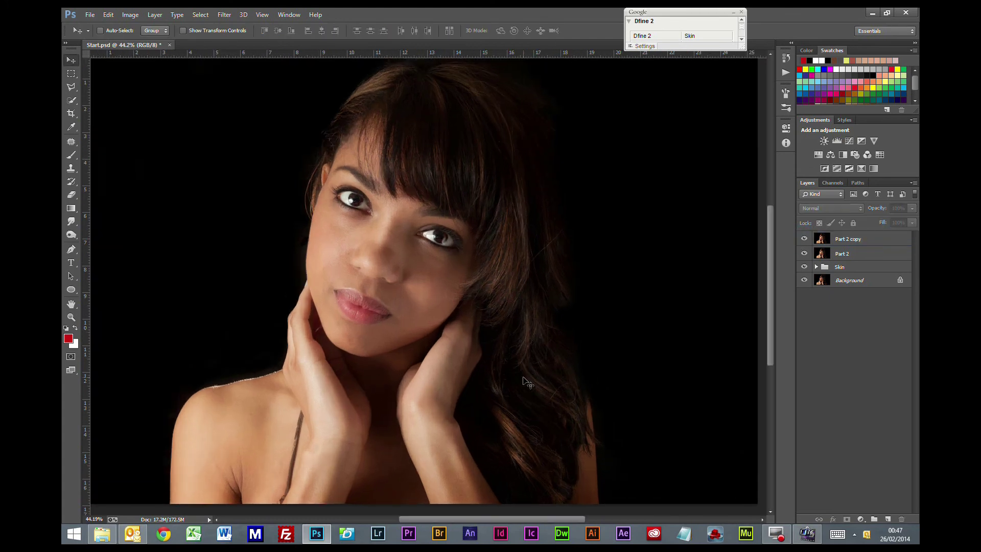
pyautogui.scroll(2, 528, 382)
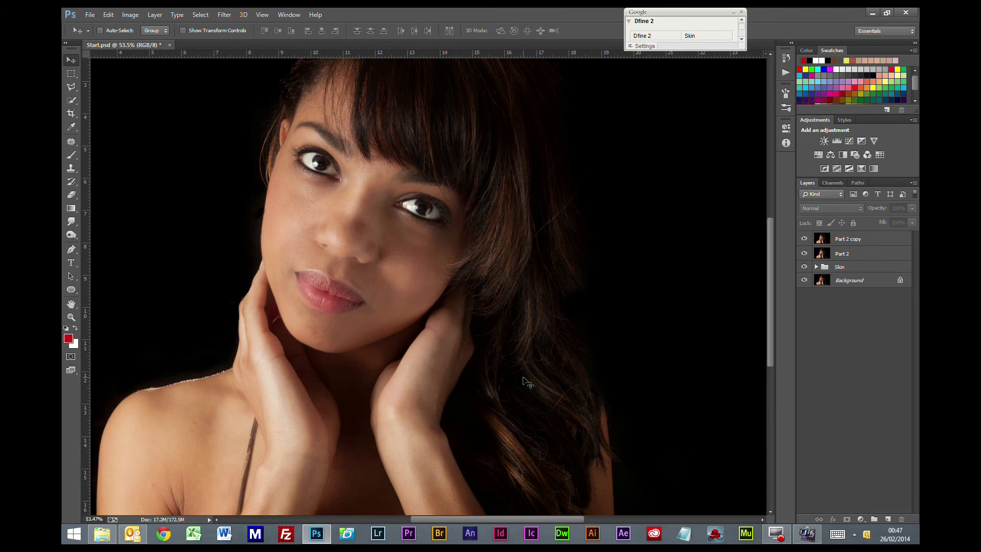
pyautogui.scroll(-1, 528, 382)
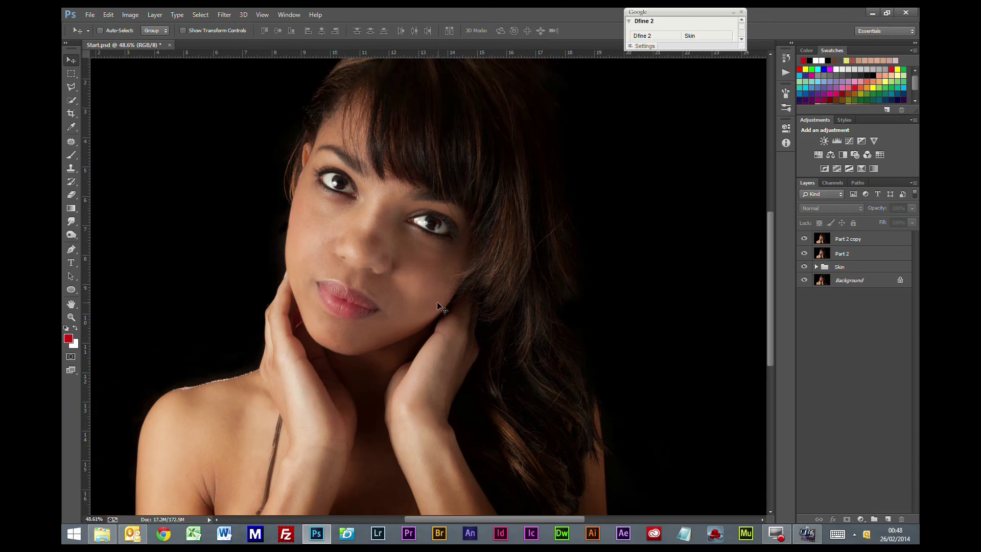
pyautogui.moveTo(377, 306); pyautogui.dragTo(558, 312)
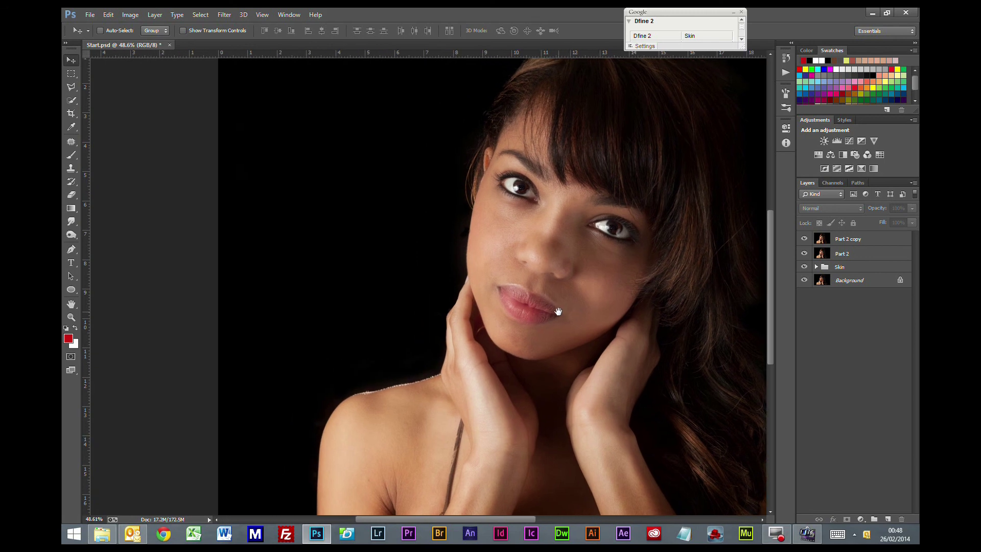
pyautogui.scroll(-2, 552, 401)
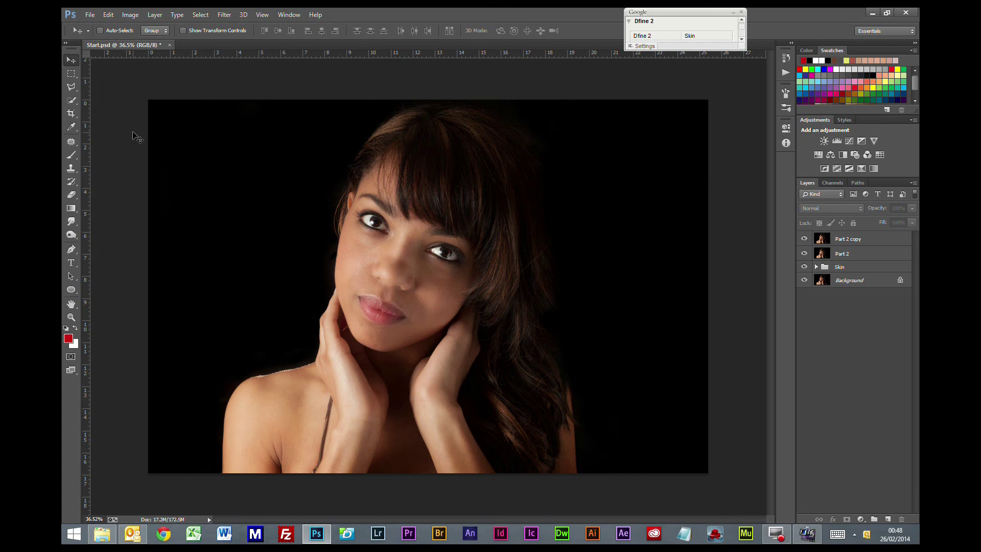
# - Crop the image by raising the bottom edge above the chest, leaving a wider frame
pyautogui.click(71, 113)
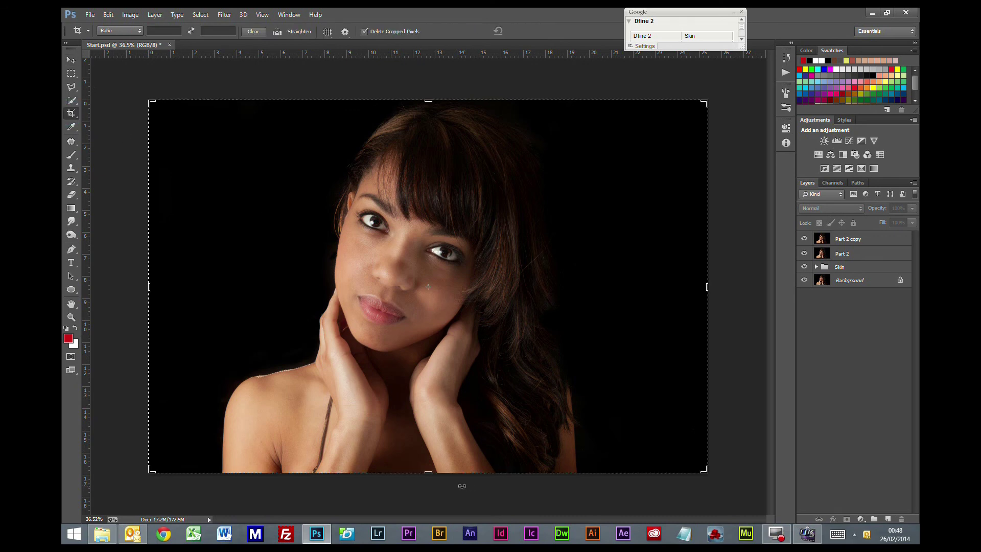
pyautogui.moveTo(429, 472); pyautogui.dragTo(447, 442)
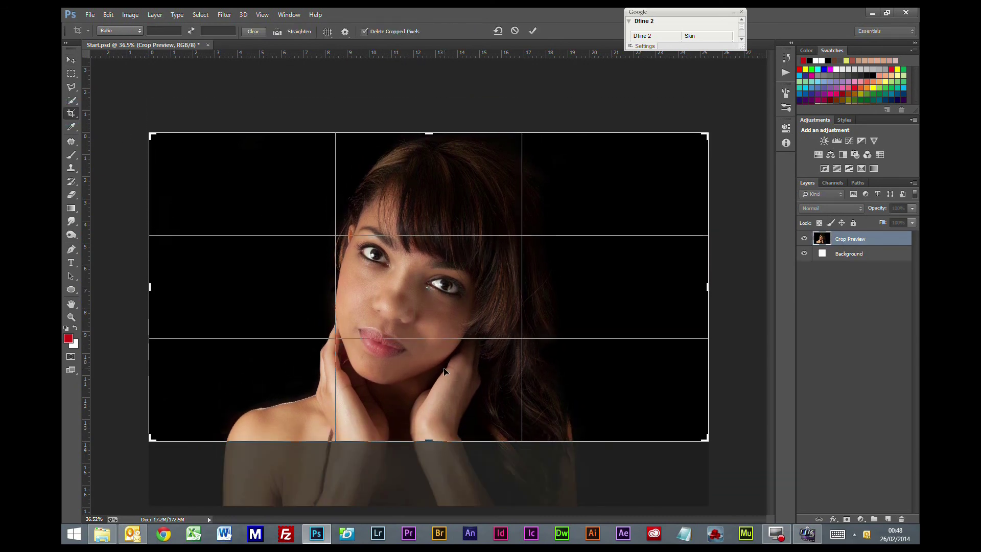
pyautogui.moveTo(446, 366); pyautogui.dragTo(444, 328)
pyautogui.press('Return')
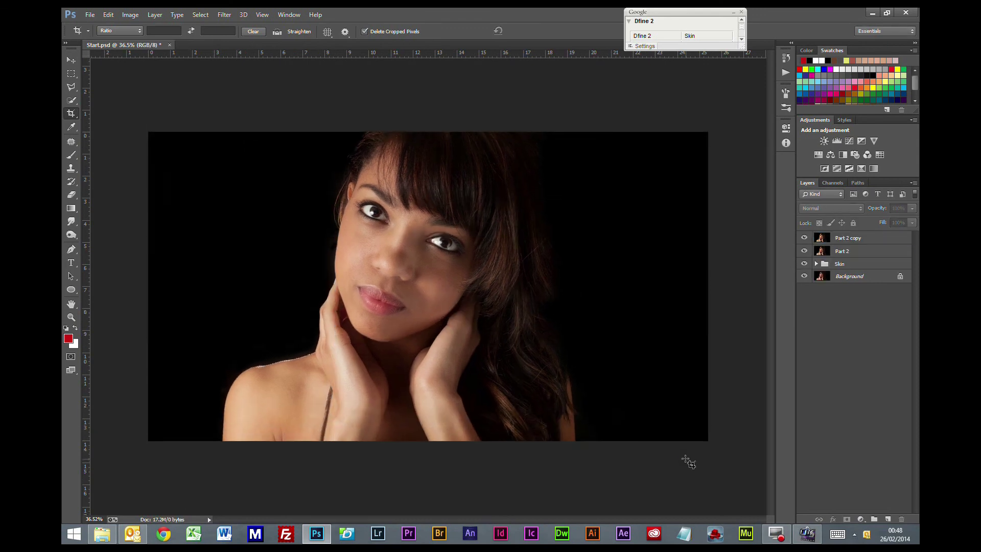